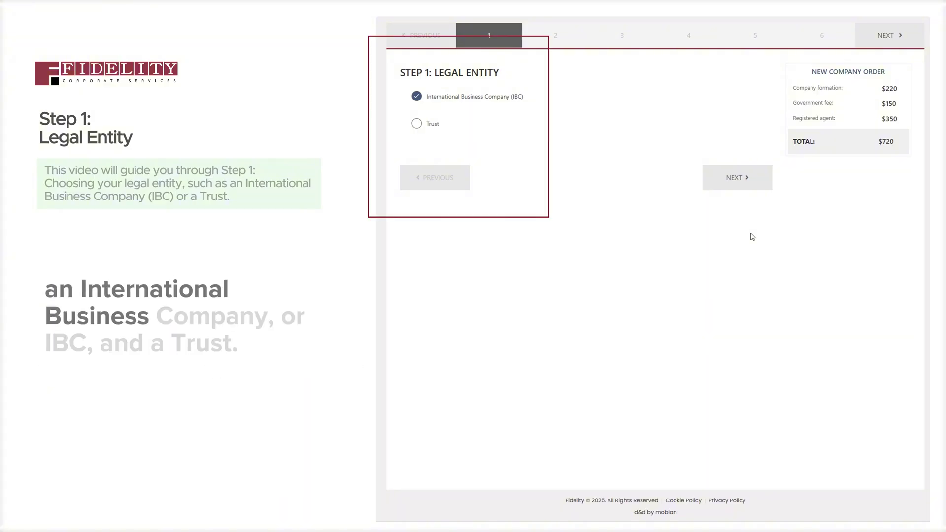
Try Trust as the legal entity, then keep International Business Company
click(426, 125)
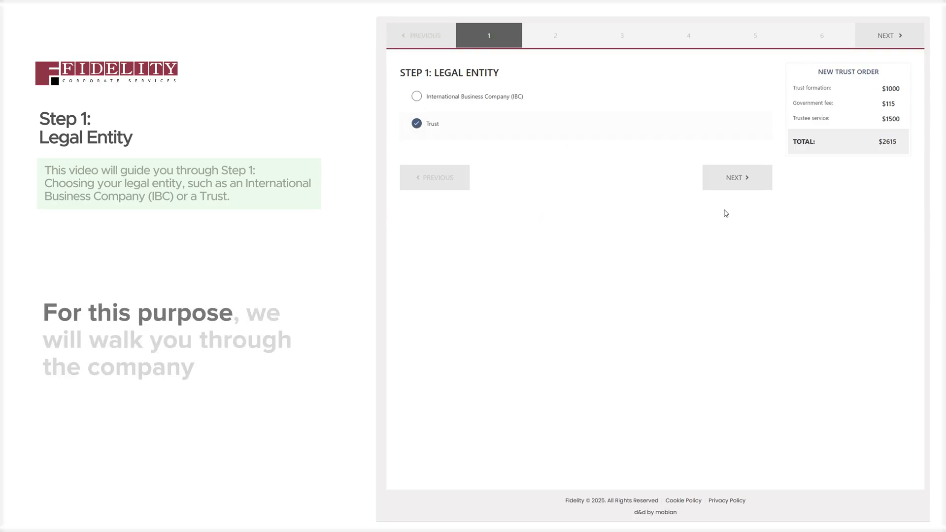
click(451, 98)
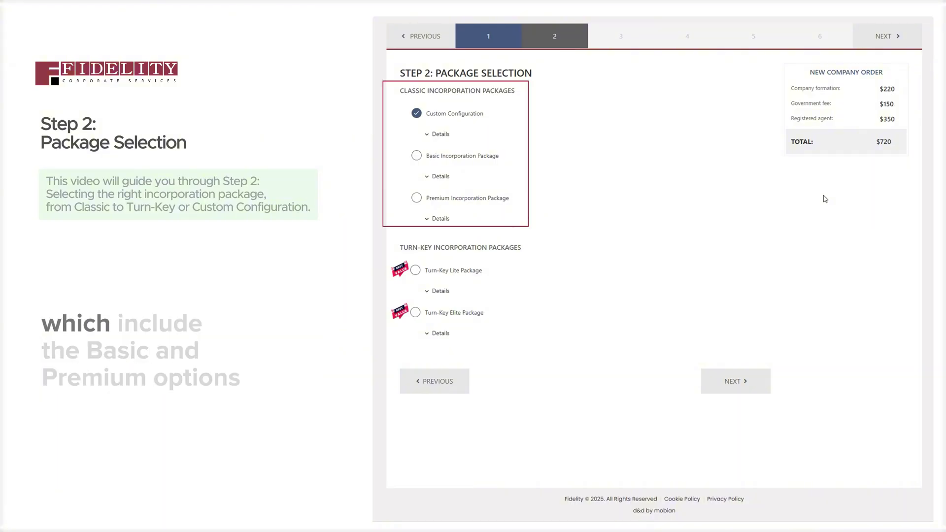
Compare the Basic, Premium and Turn-Key Lite packages, viewing Lite's included details
click(416, 156)
click(417, 198)
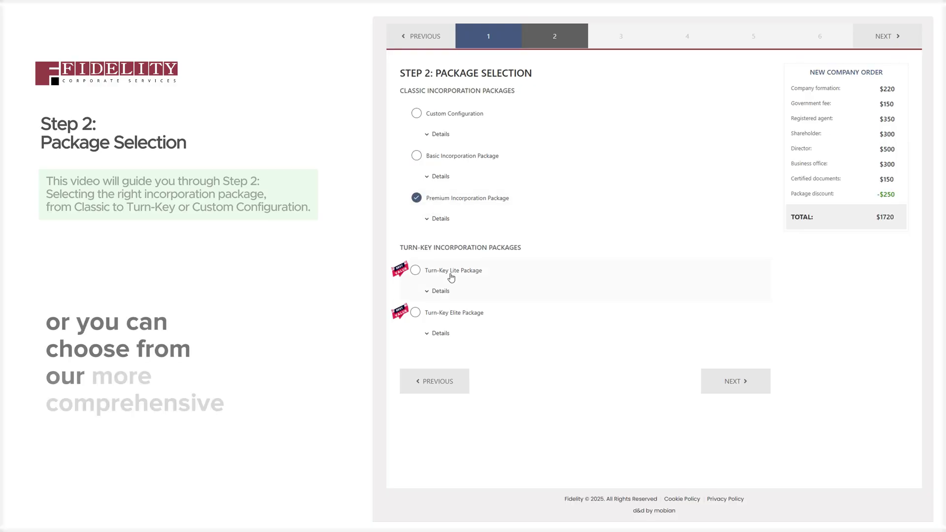
click(416, 272)
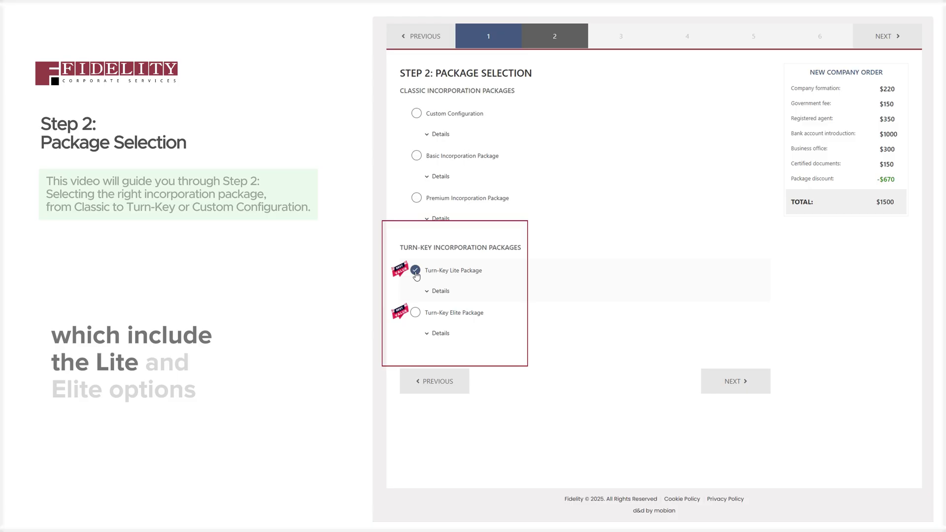
click(434, 291)
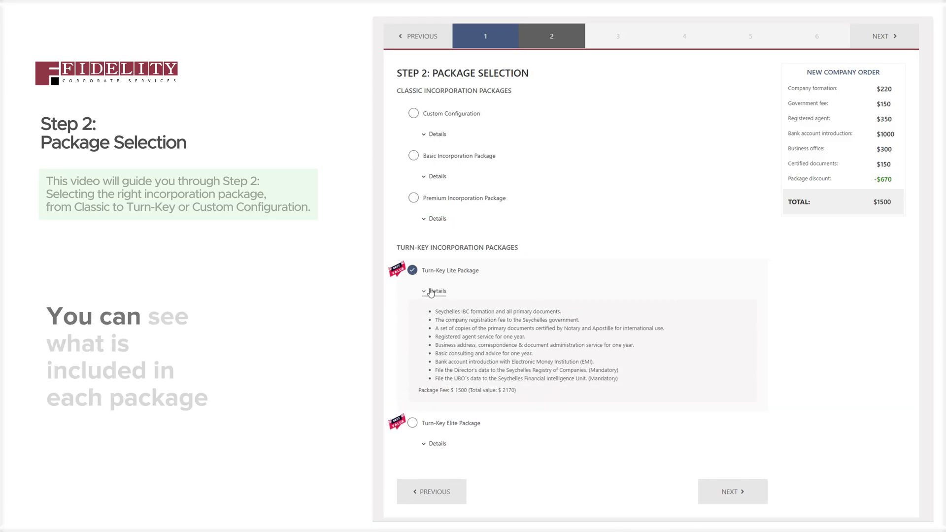
click(431, 292)
Select the Turn-Key Elite Package, bringing the order total to $2500
click(412, 312)
click(436, 334)
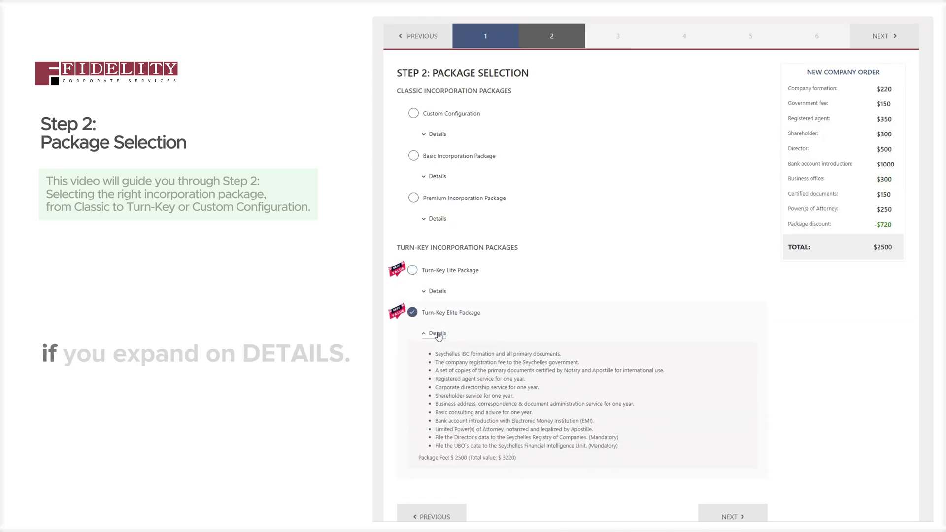
click(438, 333)
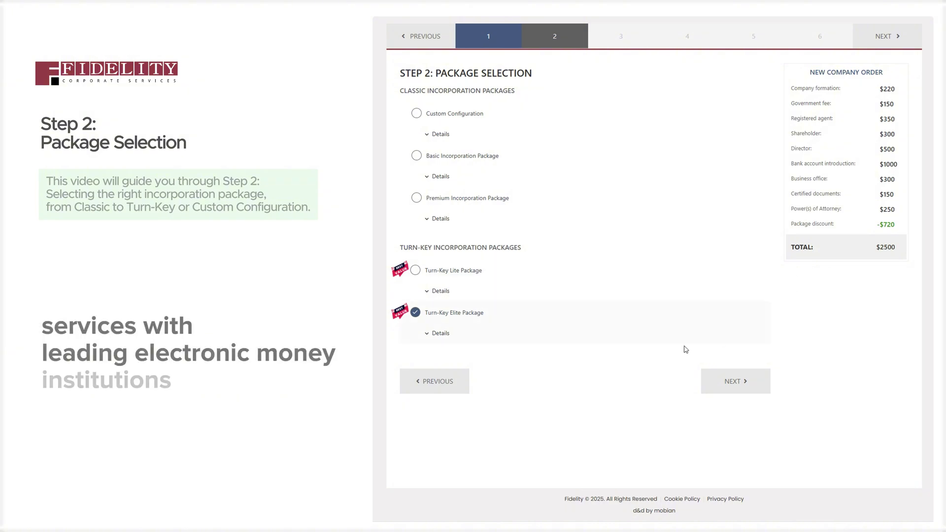
Review the Elite and Premium package details, then return to Custom Configuration at $720
click(440, 333)
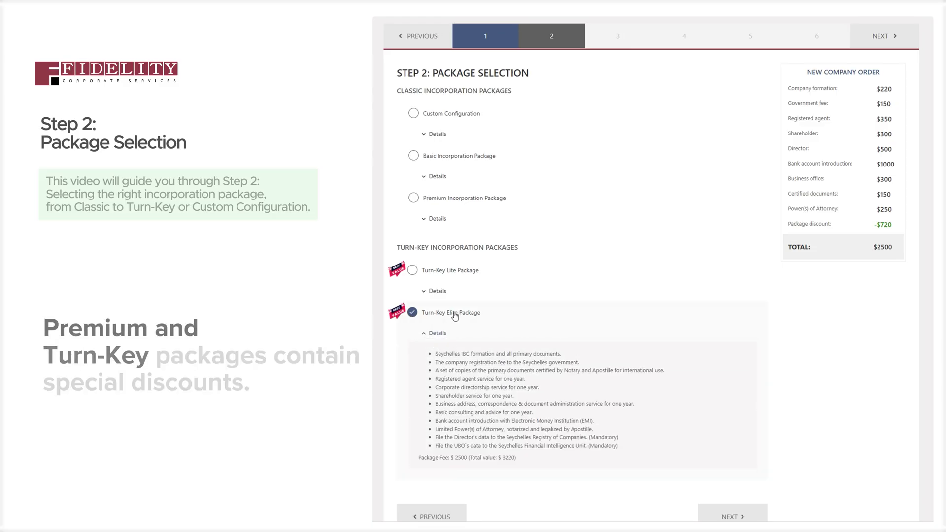
click(434, 218)
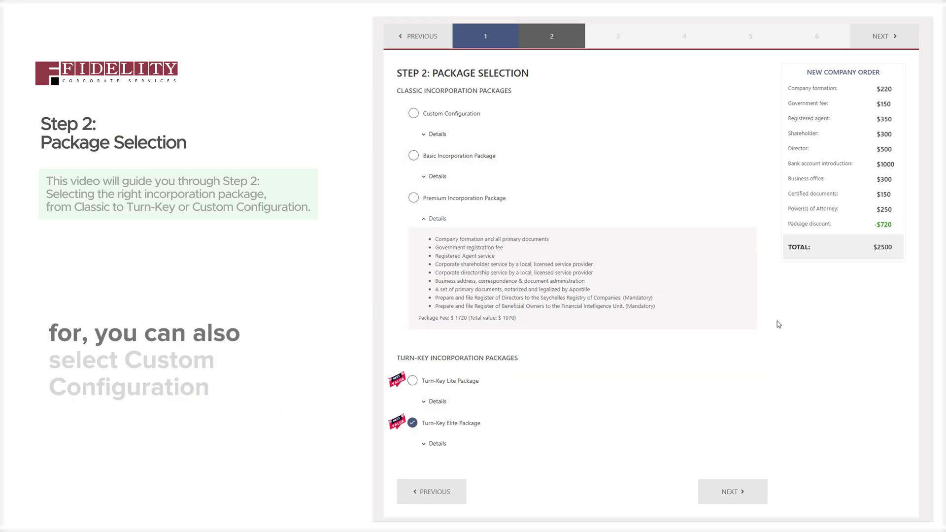
click(414, 114)
click(437, 135)
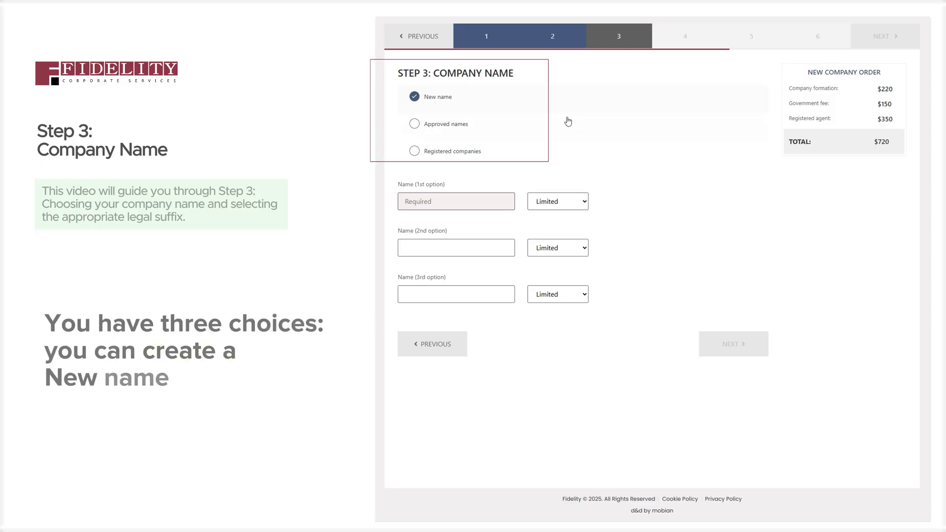
Compare the approved names and registered companies lists, then choose a new company name
click(532, 131)
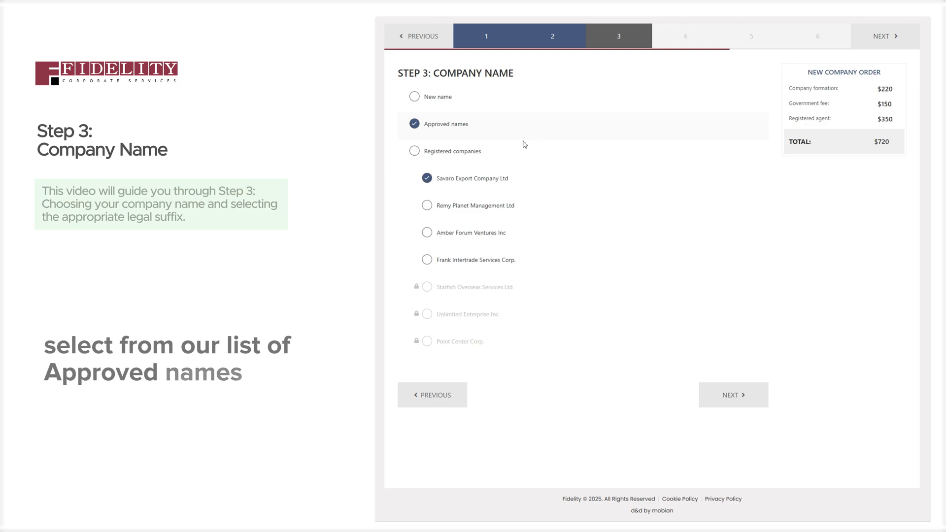
click(507, 159)
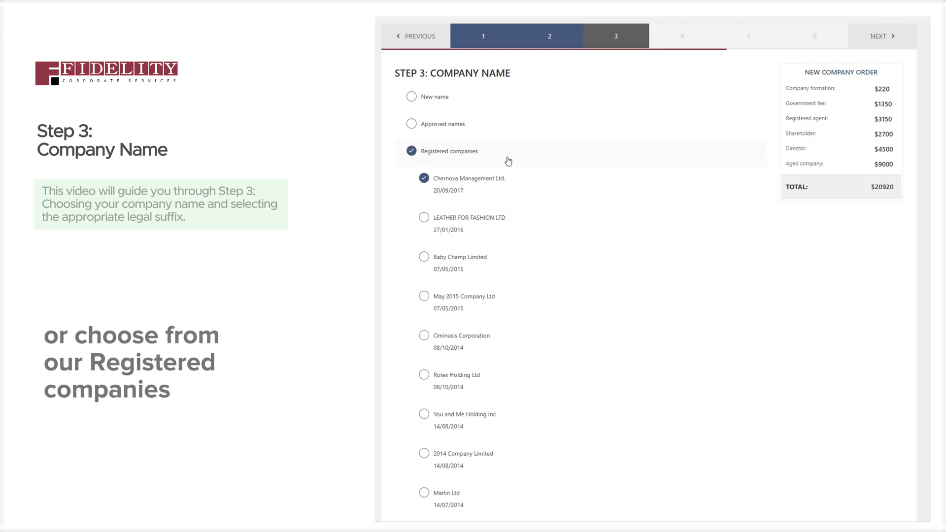
click(500, 98)
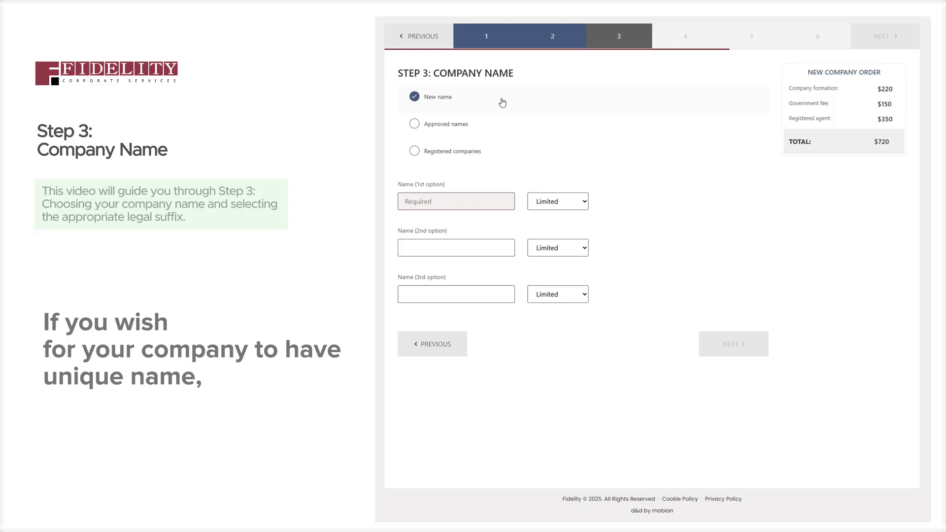
Enter 'a' as the first-choice company name and review its legal suffix options
click(473, 202)
text(a)
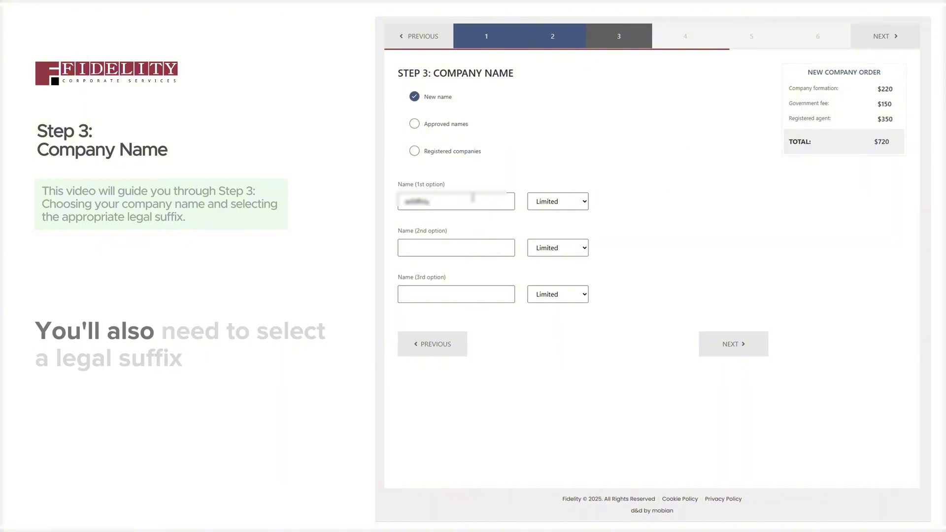
click(571, 202)
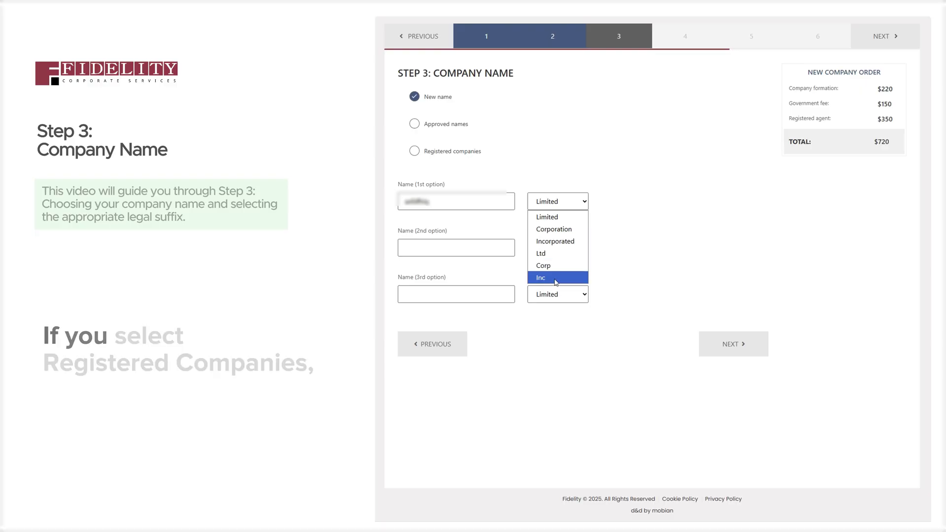
Keep the Limited suffix and switch to choosing from the approved company names
click(471, 169)
click(460, 151)
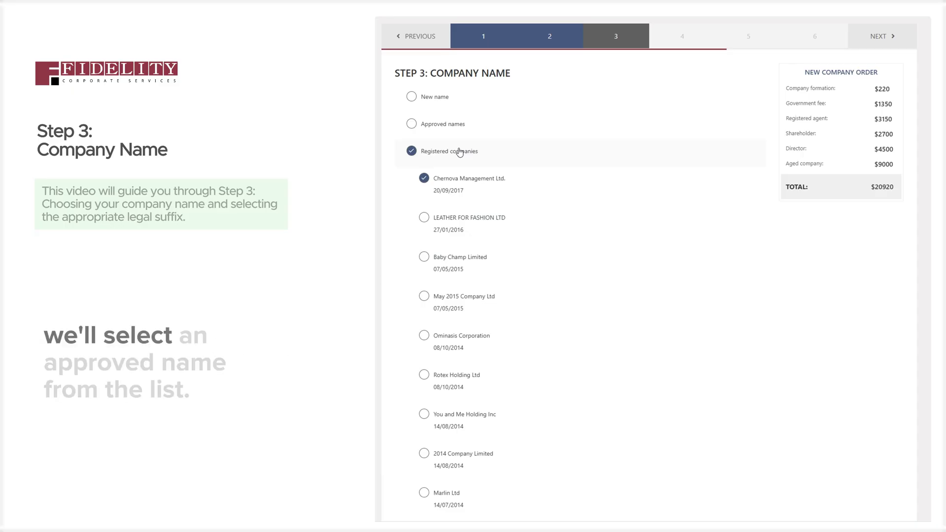
click(458, 124)
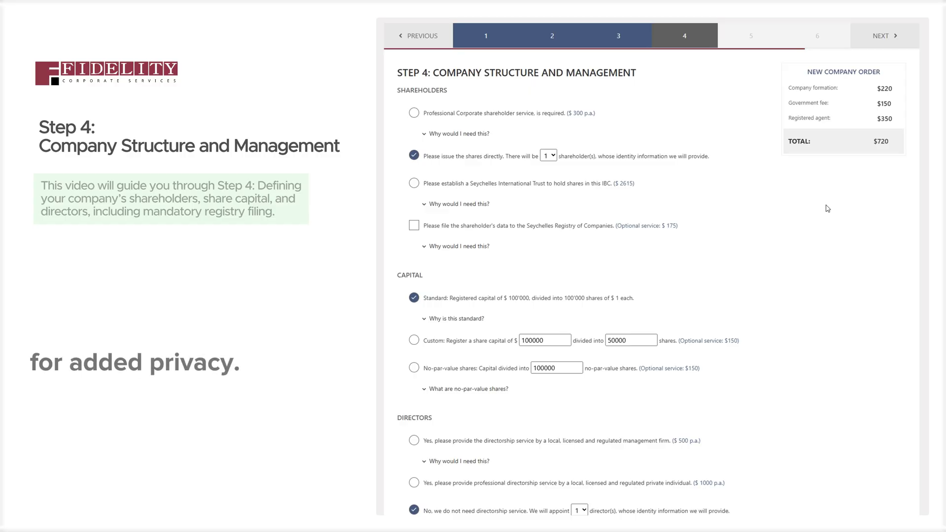
Have shares held by a Seychelles International Trust instead of a corporate shareholder, totalling $3335
click(414, 113)
click(426, 134)
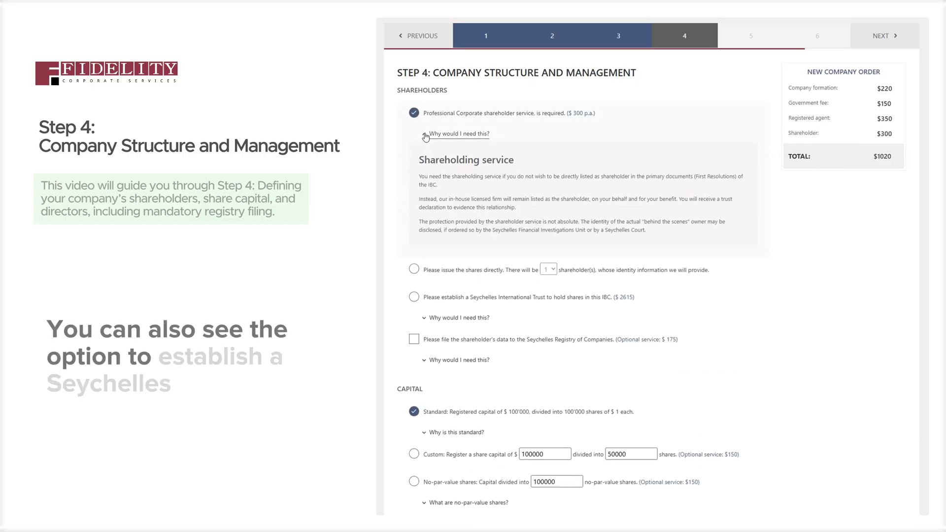
click(426, 135)
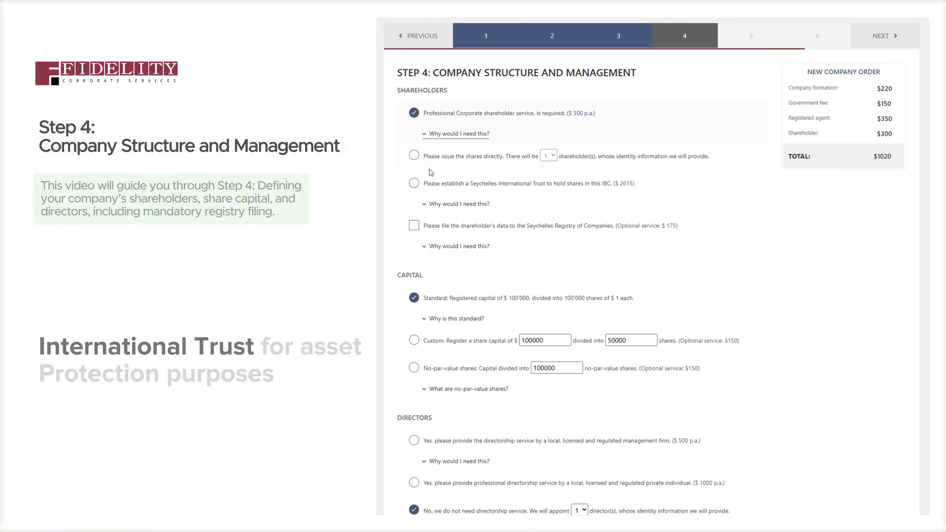
click(438, 204)
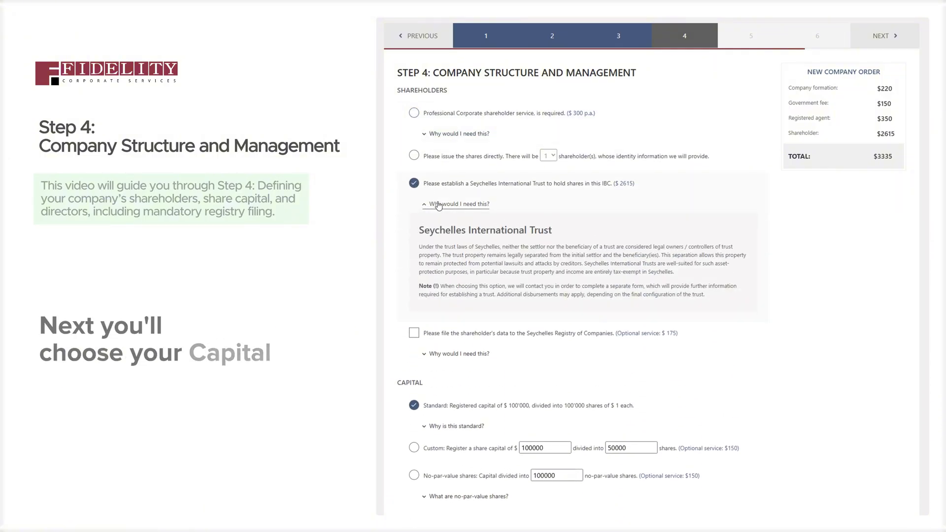
click(438, 204)
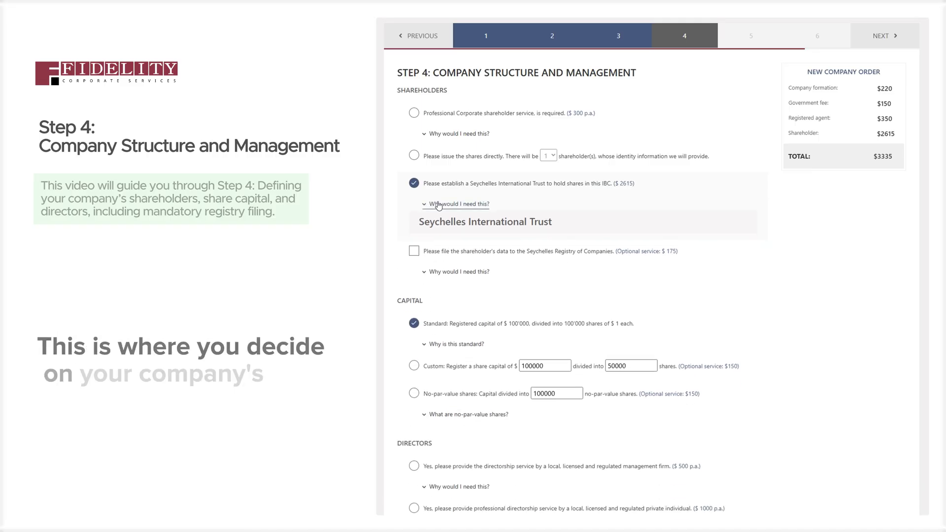
scroll(448, 276, down, 2)
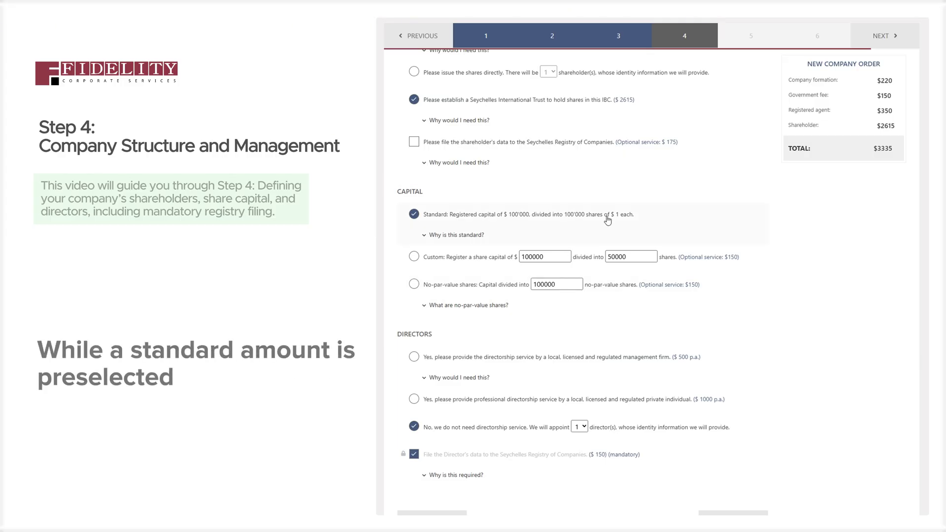
Switch the capital to 100000 no-par-value shares, lifting the total to $3485
click(458, 235)
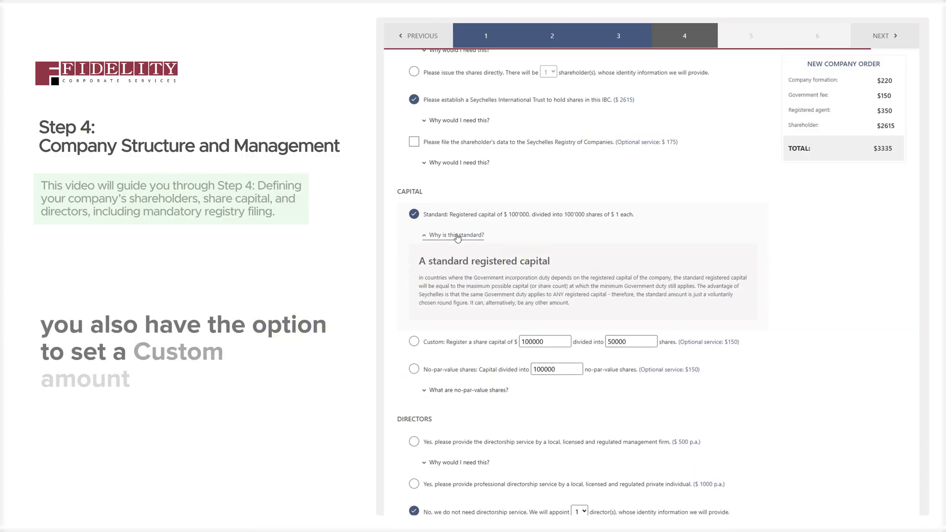
click(465, 349)
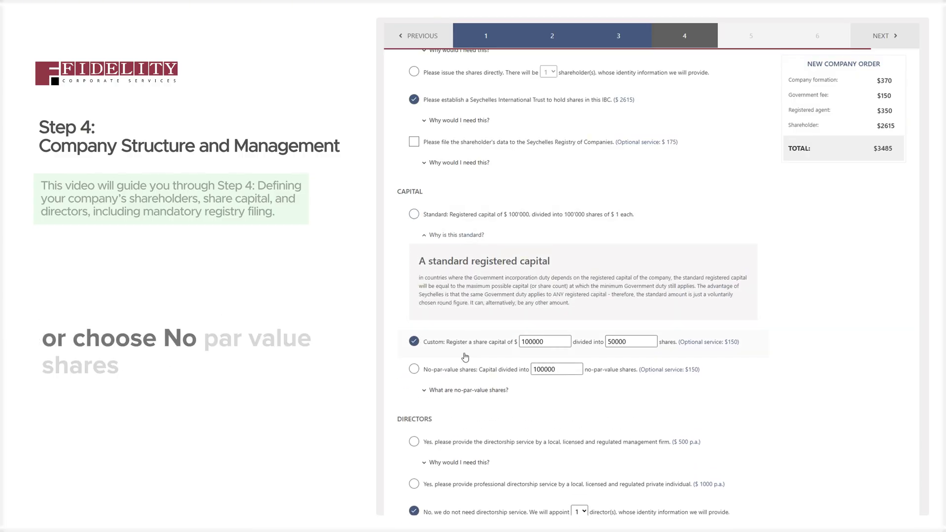
click(457, 370)
click(458, 389)
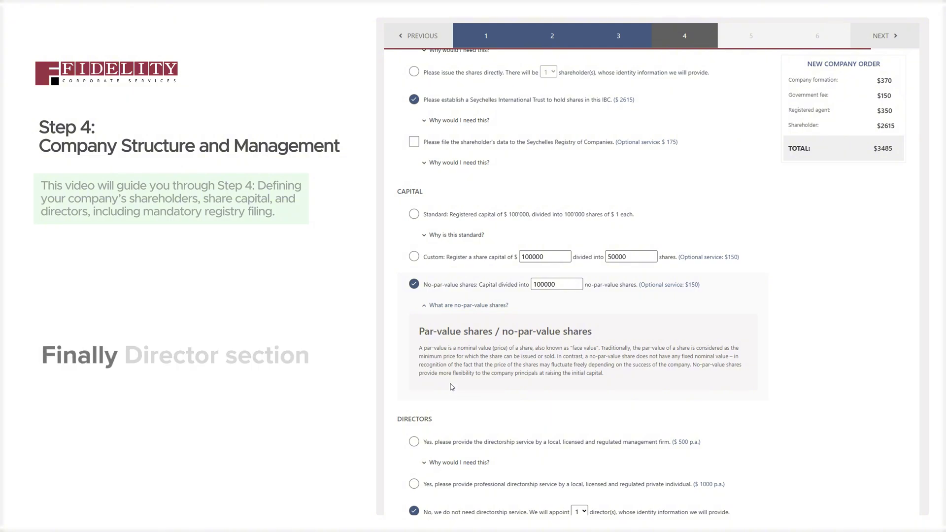
click(459, 306)
scroll(514, 332, down, 1)
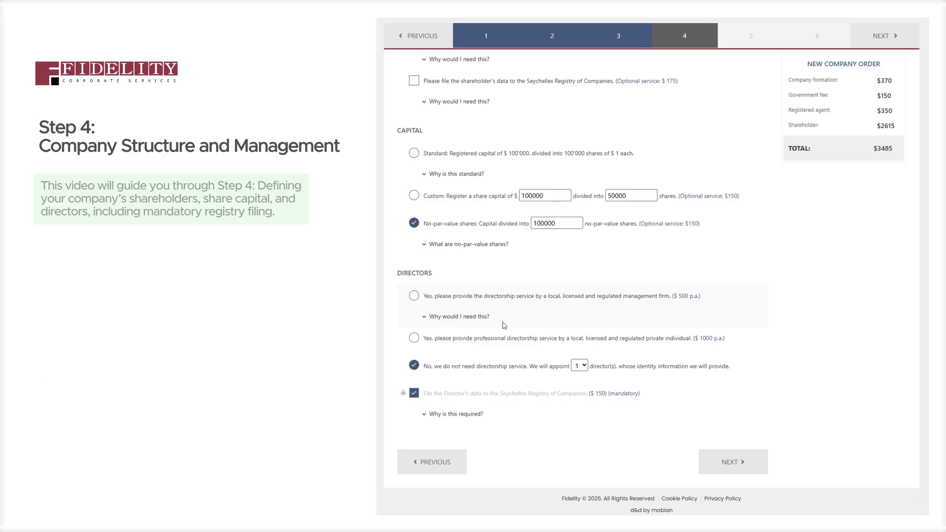
Decline the directorship service, keep one own director, and show why director data is required
click(457, 319)
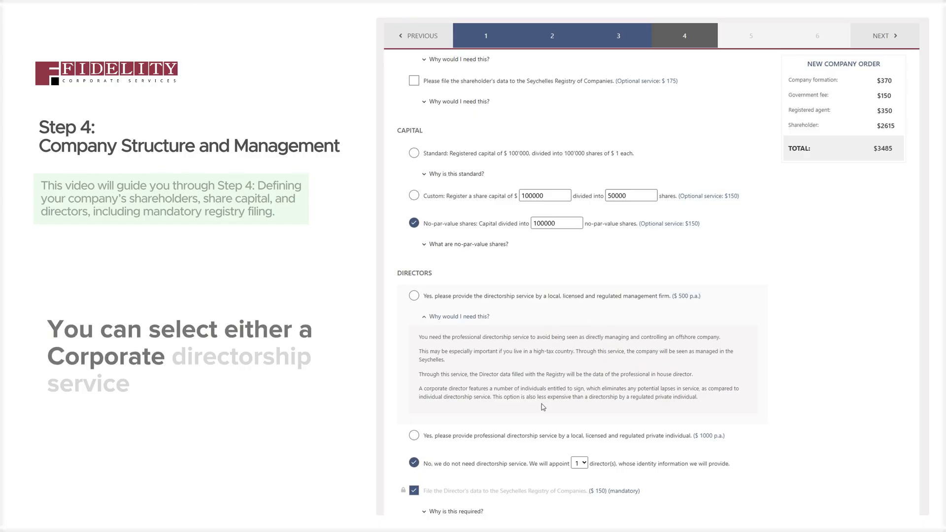
click(546, 443)
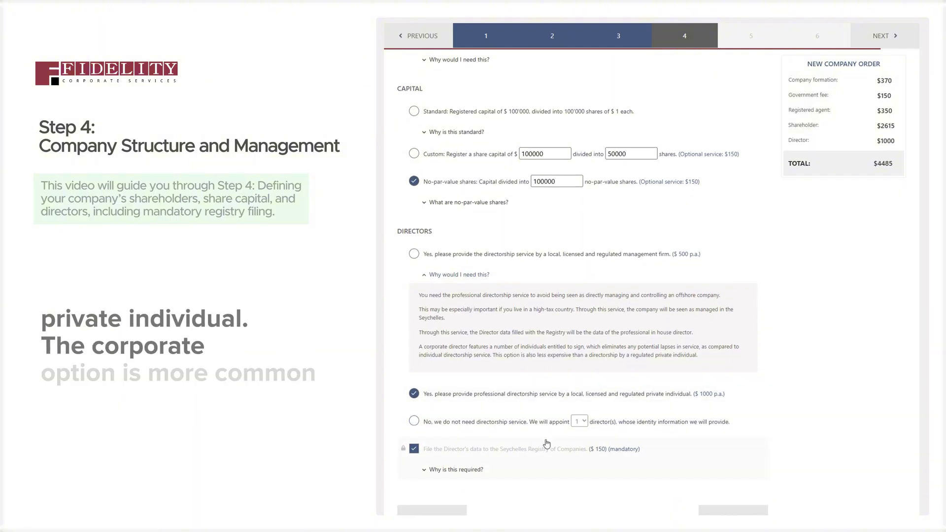
scroll(547, 444, down, 2)
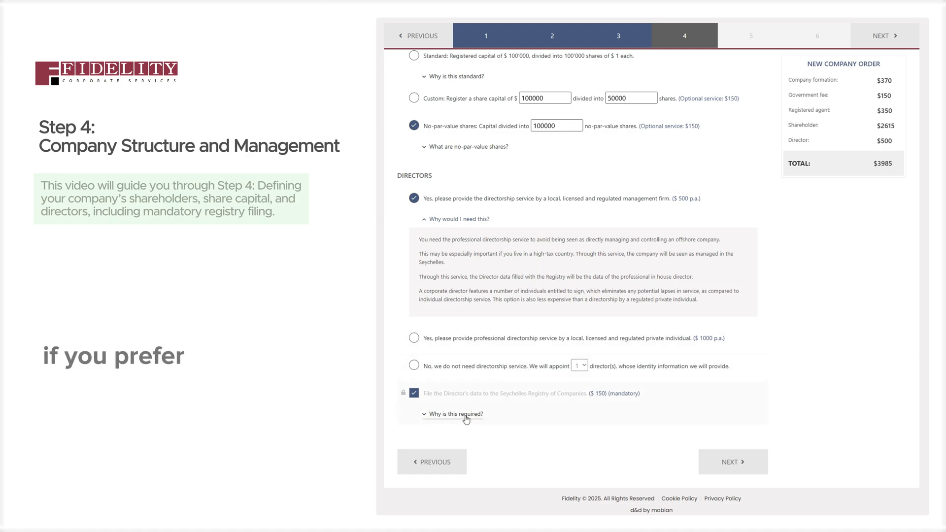
click(513, 366)
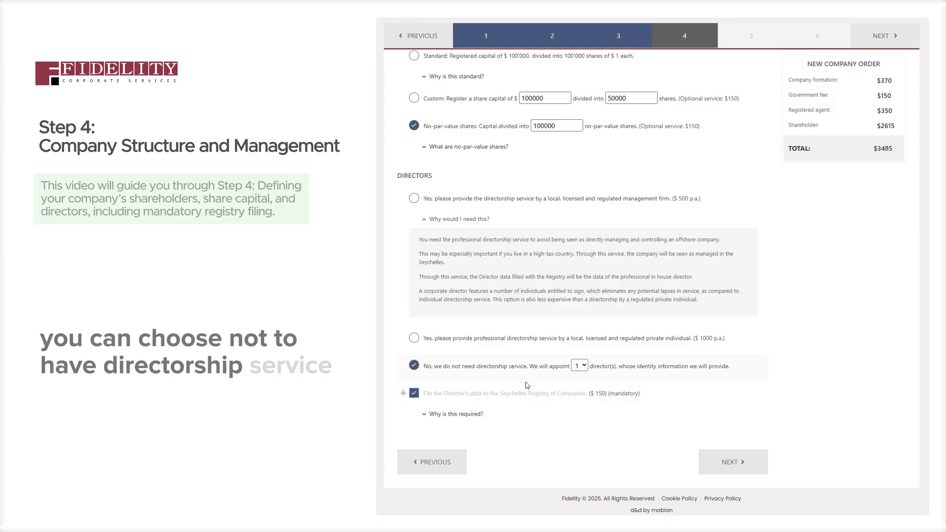
click(574, 365)
click(580, 366)
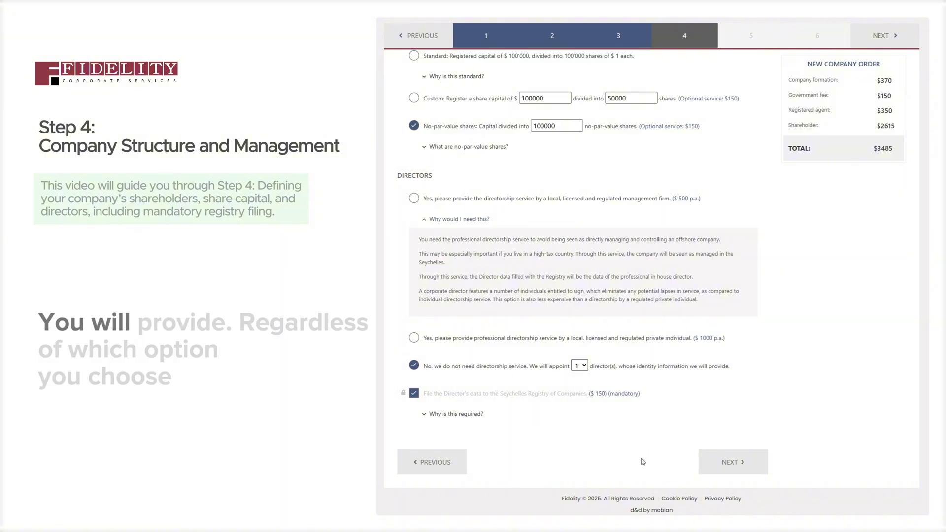
click(463, 415)
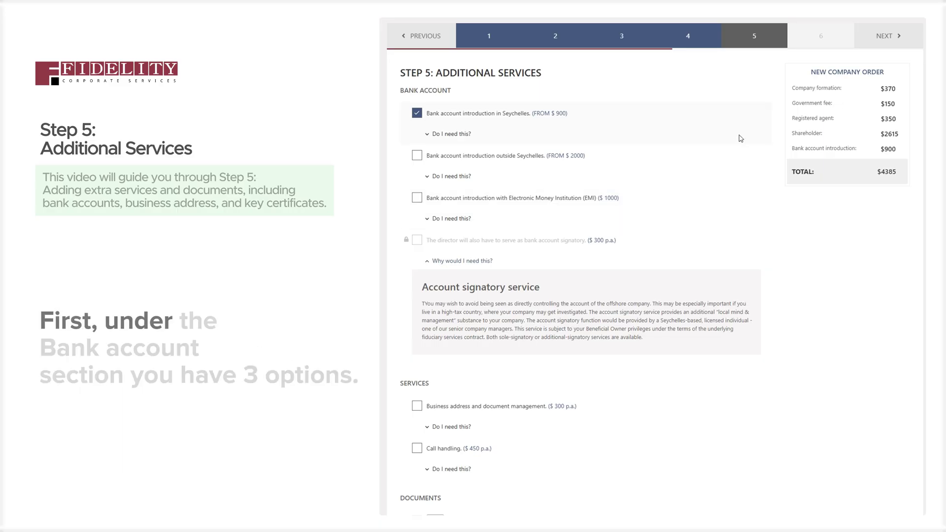
Review the Seychelles bank introduction and add the bank account introduction outside Seychelles
click(456, 134)
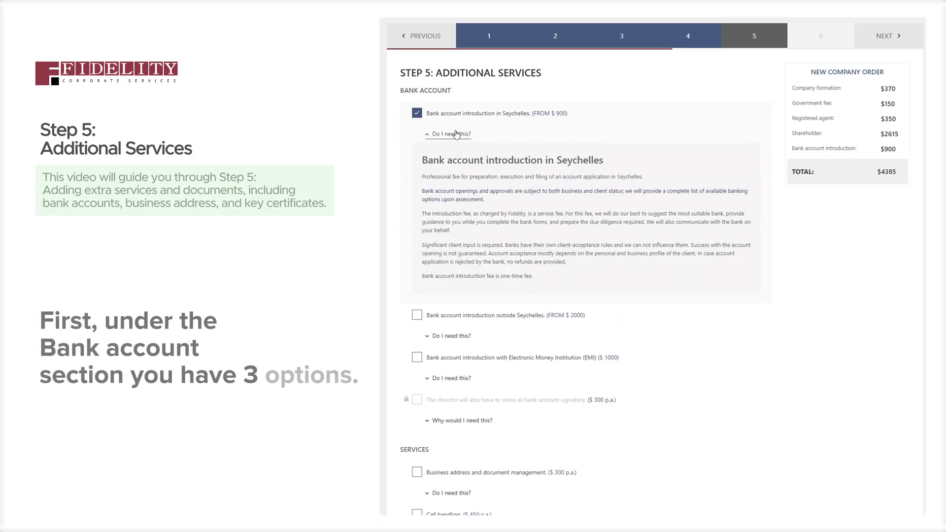
click(456, 134)
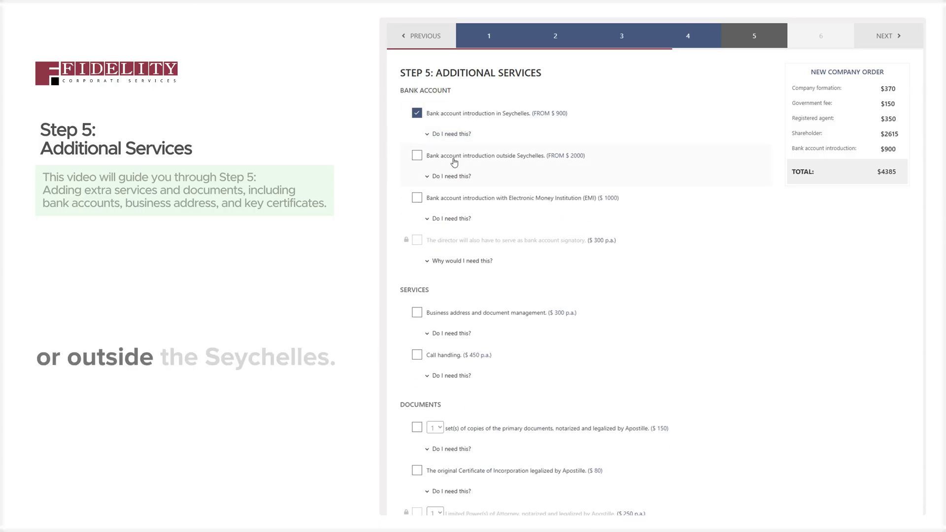
click(433, 156)
click(448, 182)
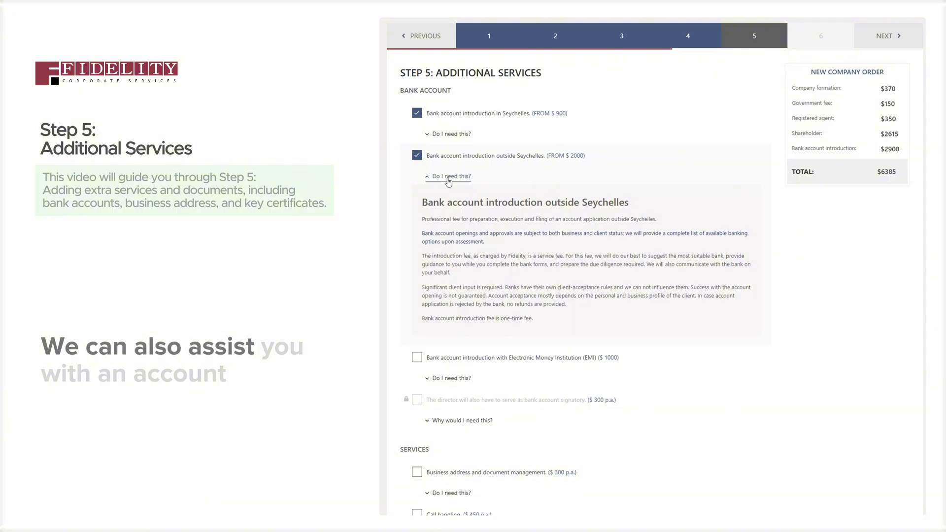
click(448, 179)
Add the EMI account introduction for a $7385 total and view the signatory service explanation
click(449, 198)
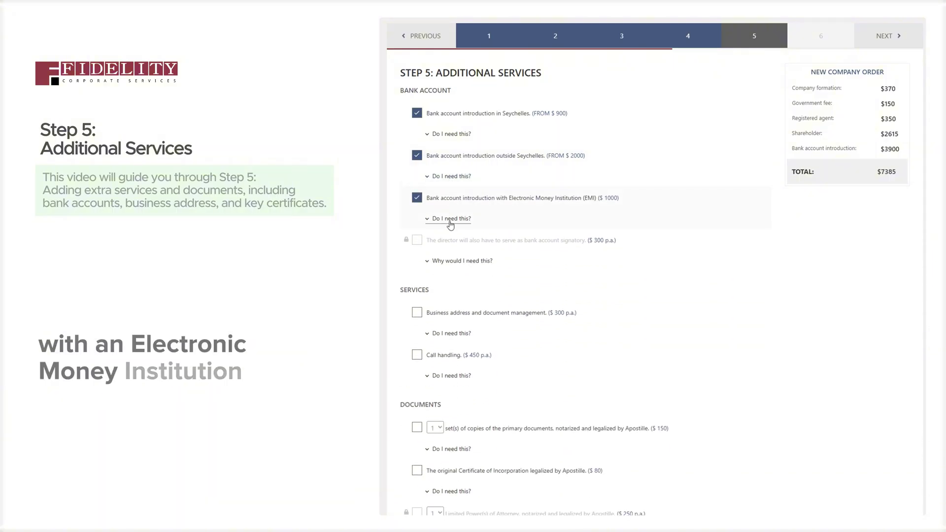
click(450, 220)
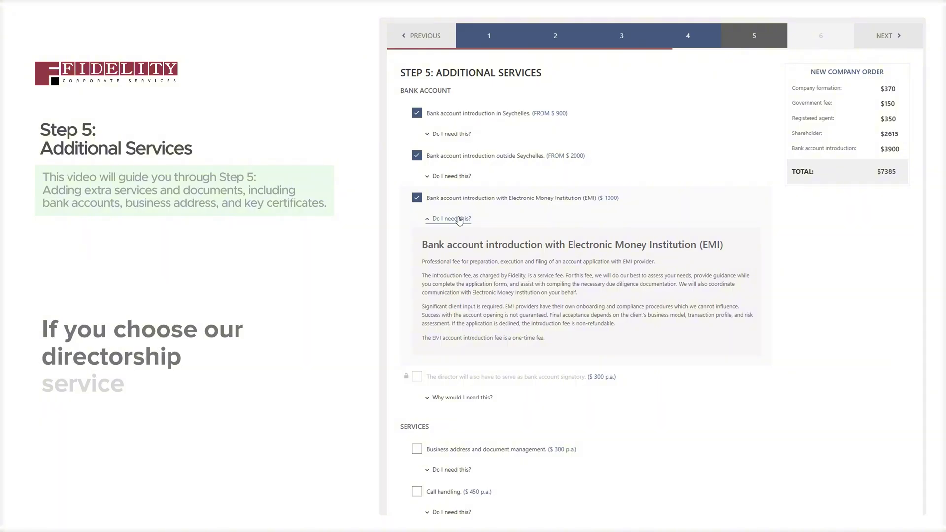
click(459, 220)
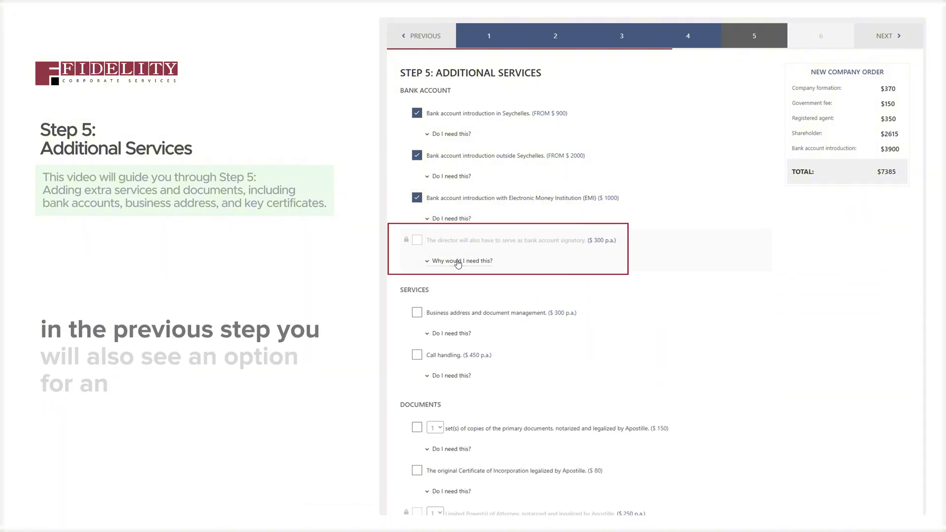
click(458, 262)
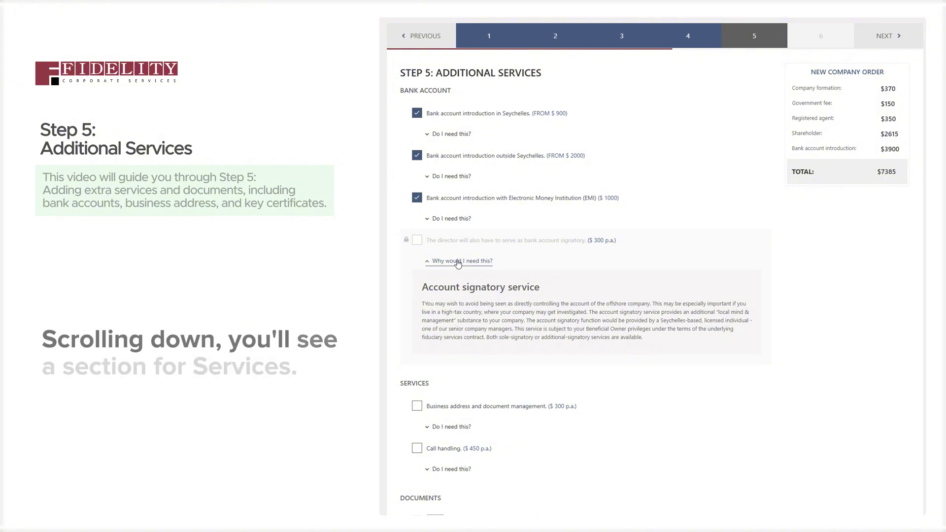
Add the $300 business address and document management service
click(458, 261)
scroll(458, 263, down, 2)
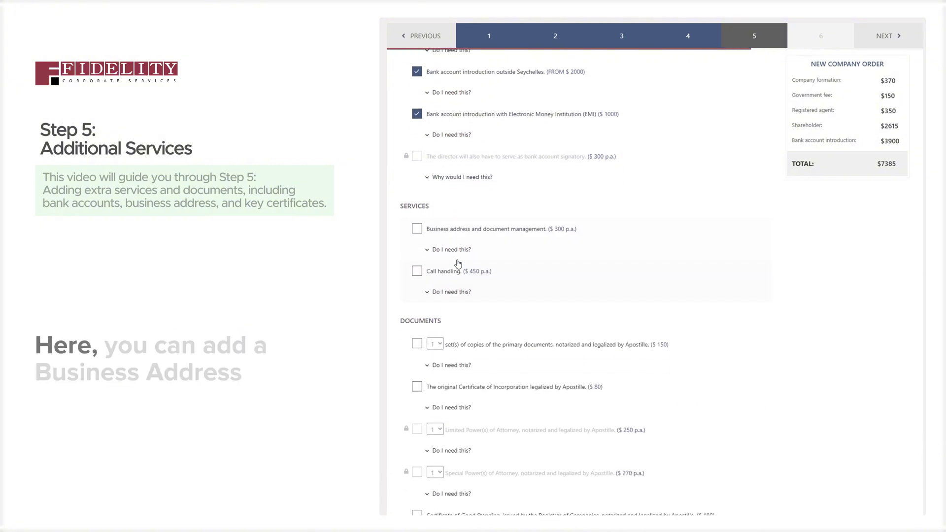
click(417, 230)
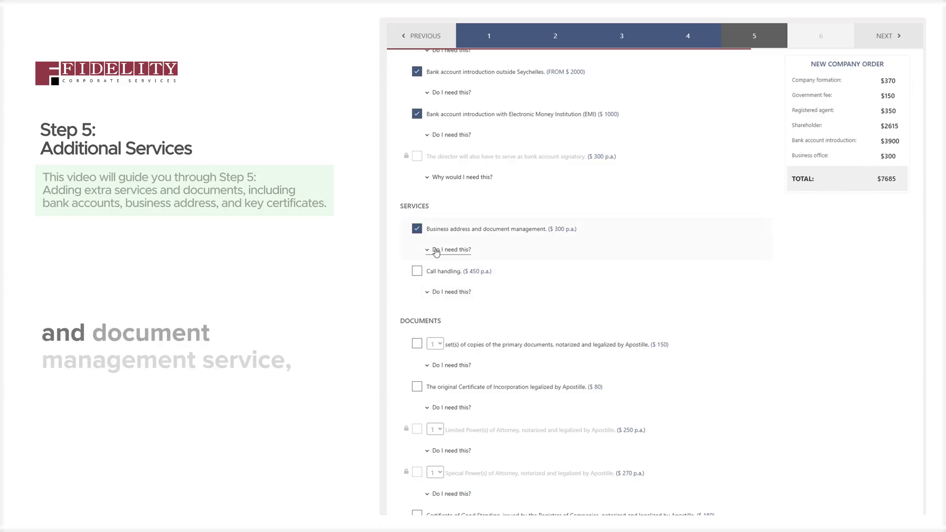
click(436, 250)
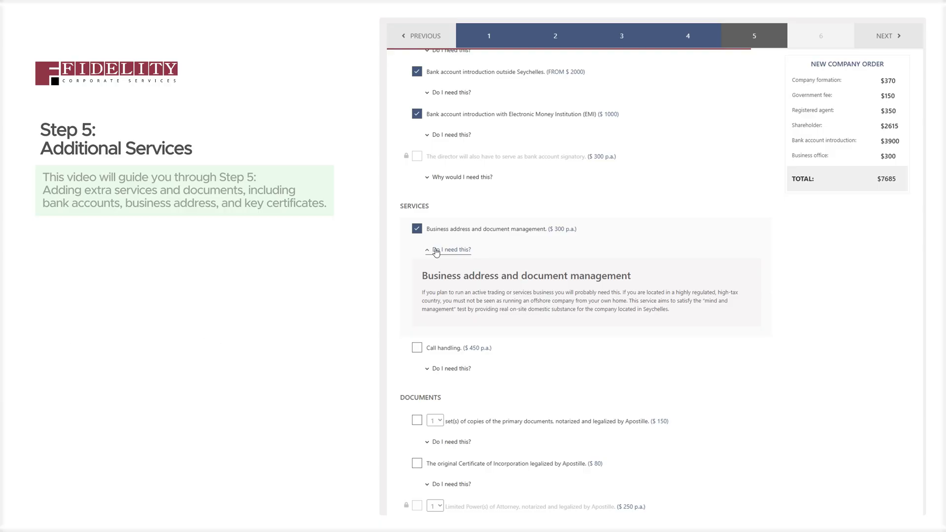
click(436, 251)
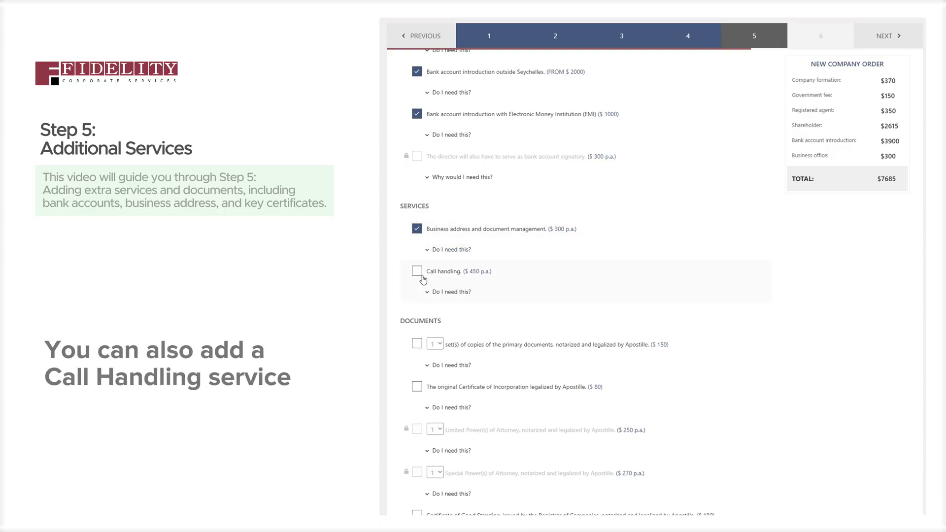
Add the $450 call handling service, bringing the total to $8135
click(417, 271)
click(432, 293)
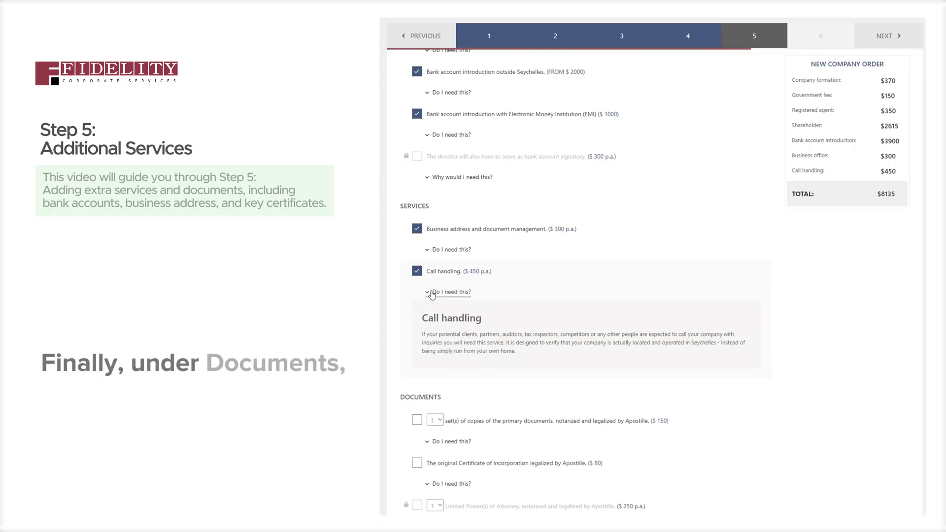
click(432, 293)
scroll(431, 292, down, 1)
scroll(432, 292, down, 3)
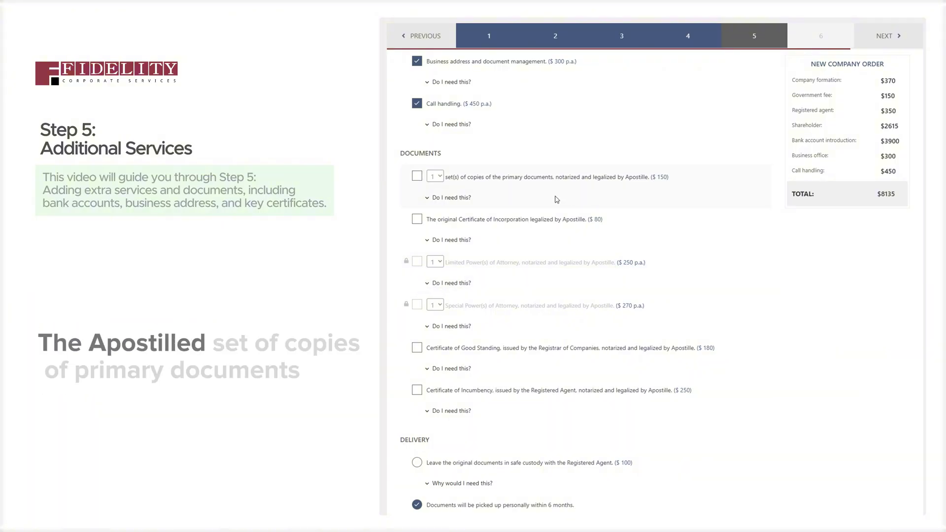
Add apostilled copies of the primary documents, the apostilled original Certificate of Incorporation and a Certificate of Good Standing
click(416, 176)
click(435, 197)
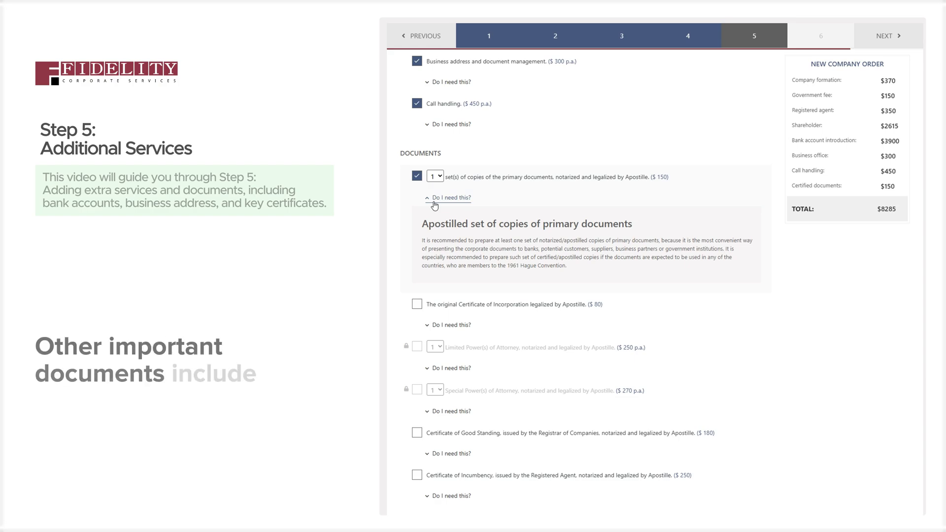
click(417, 304)
click(419, 349)
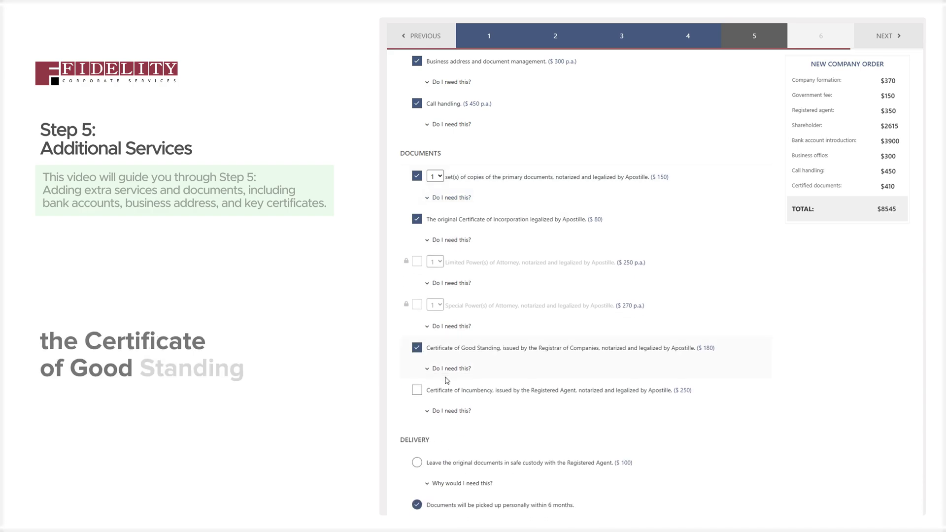
click(449, 367)
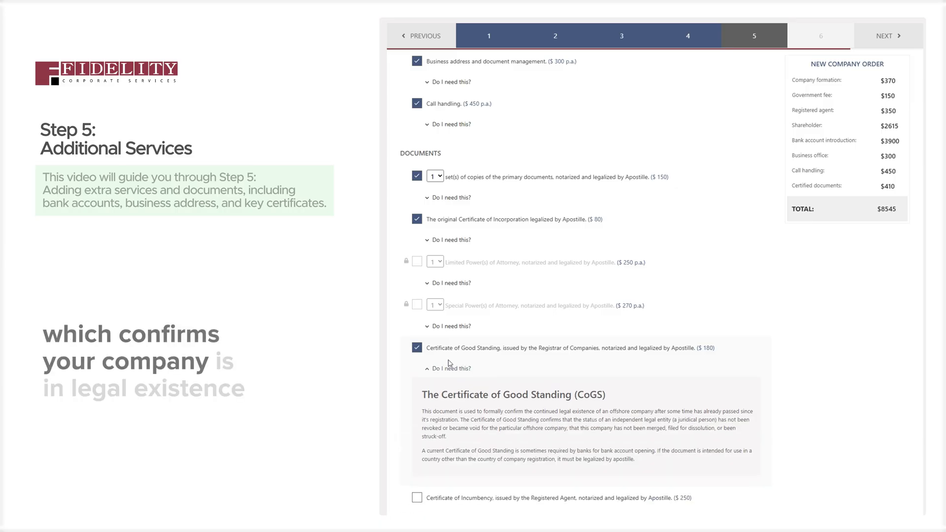
scroll(450, 360, down, 1)
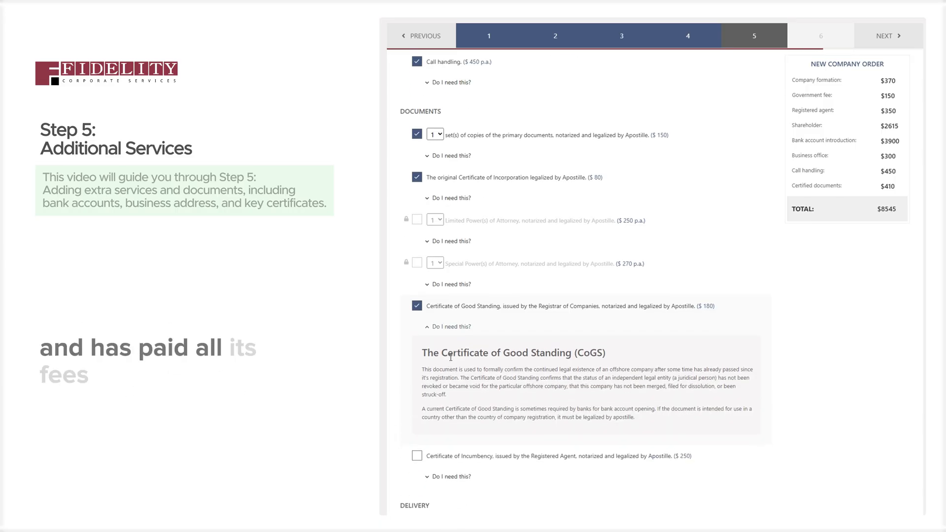
click(457, 328)
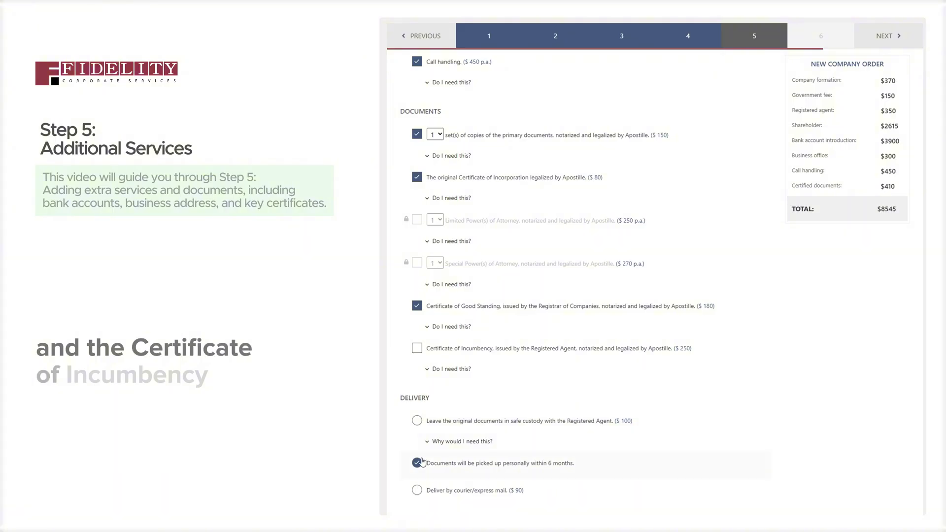
Add the Certificate of Incumbency, bringing certified documents to $660 and the total to $8795
click(417, 348)
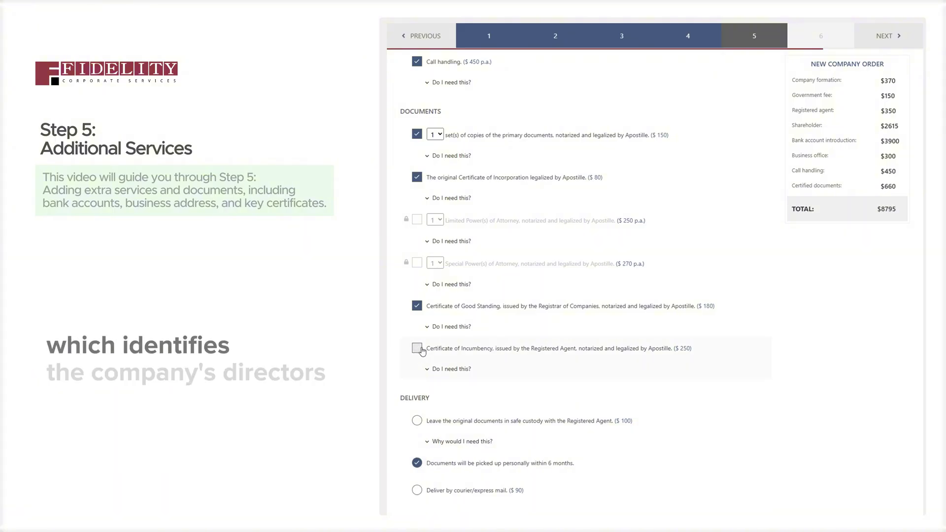
click(438, 370)
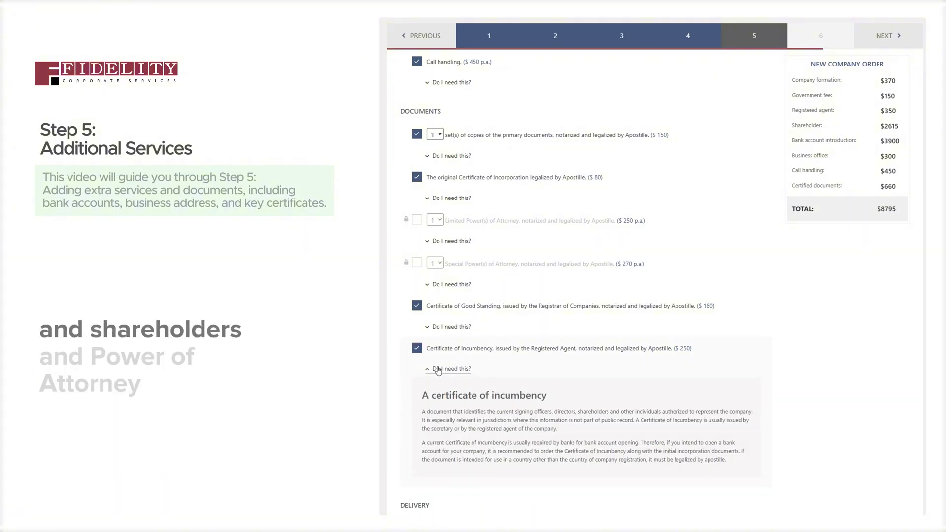
click(438, 369)
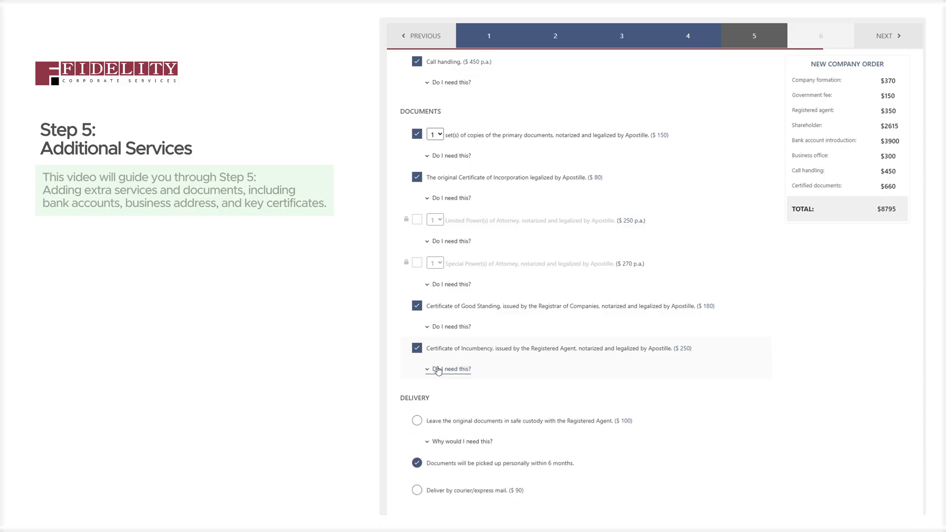
scroll(460, 354, down, 1)
scroll(459, 355, down, 1)
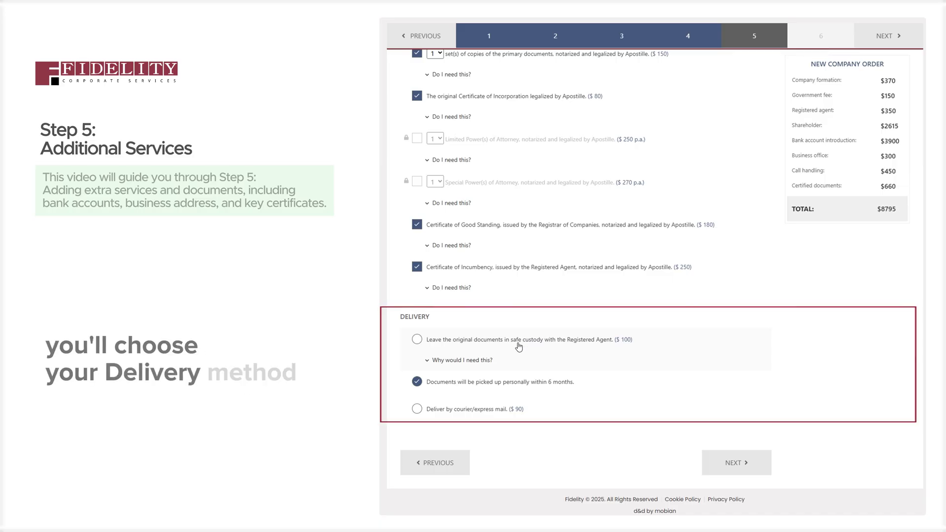
Switch delivery from courier to $100 safe custody with the Registered Agent, making the total $8895
click(494, 413)
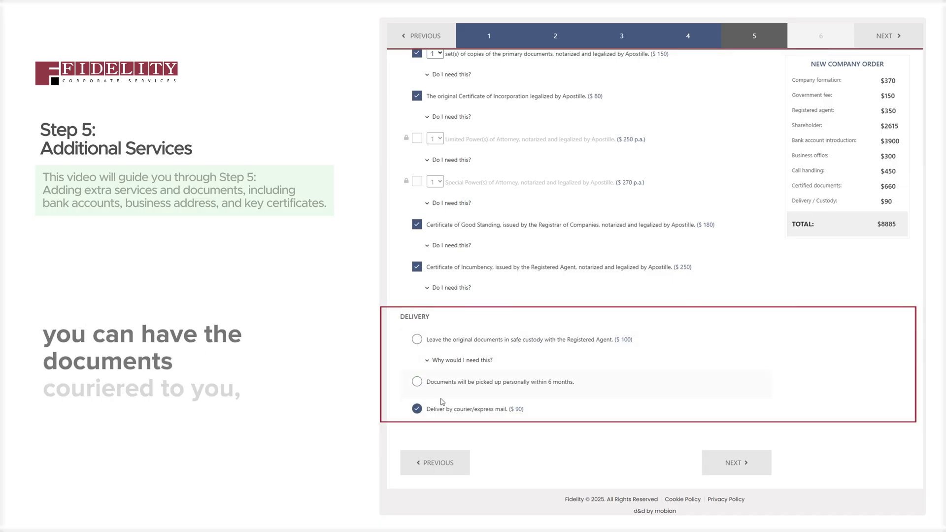
click(421, 343)
click(450, 362)
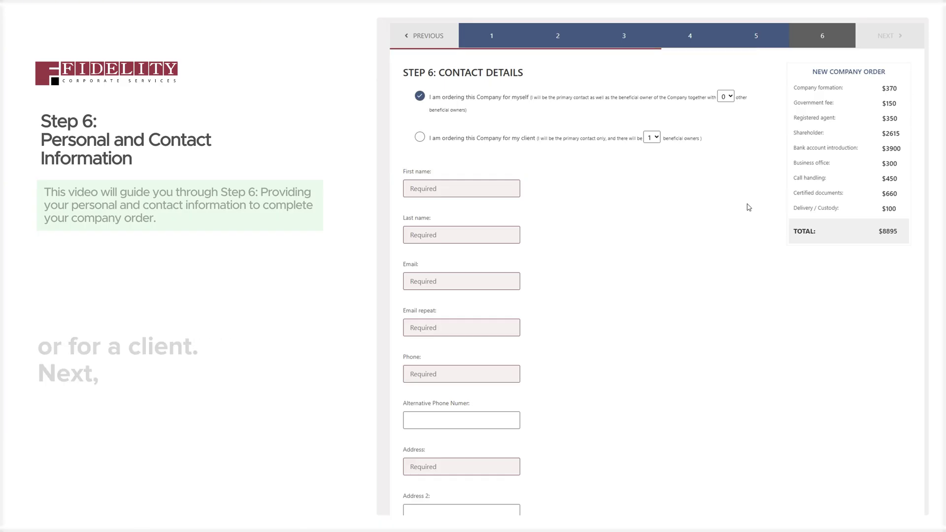
Mark the order as being for a client and enter the contact's first and last name
click(476, 143)
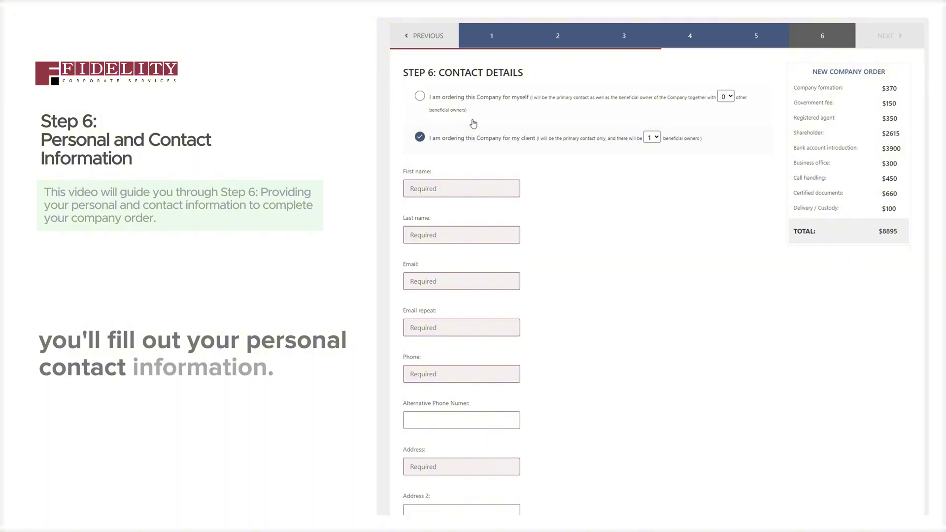
click(468, 184)
text(wing)
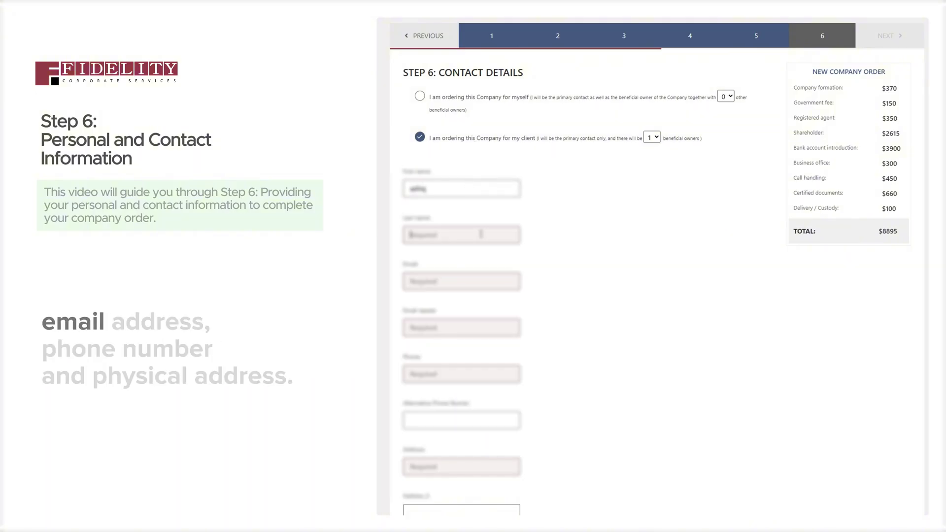
click(481, 233)
text(ra)
Fill in the contact's e-mail address and copy it into the Email repeat field
click(467, 280)
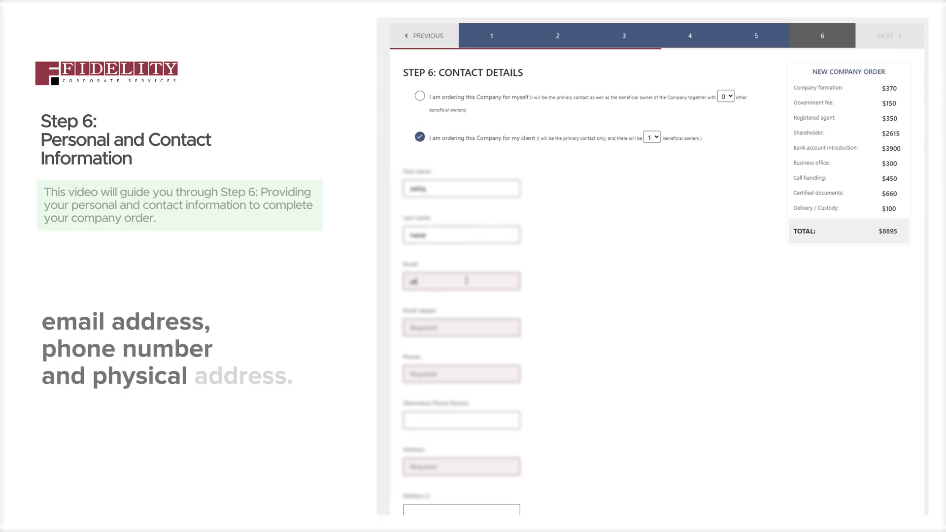
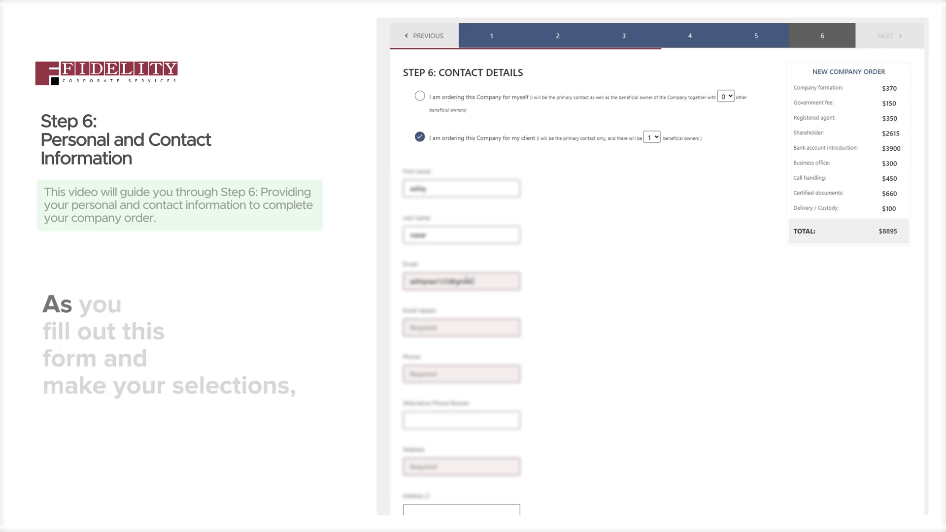
drag(488, 281, 398, 281)
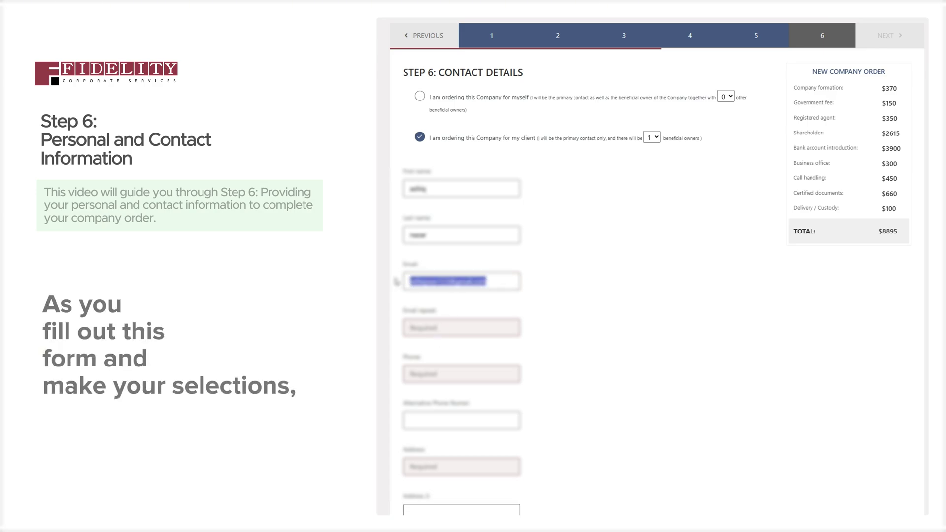
key(ctrl+c)
click(465, 328)
key(ctrl+v)
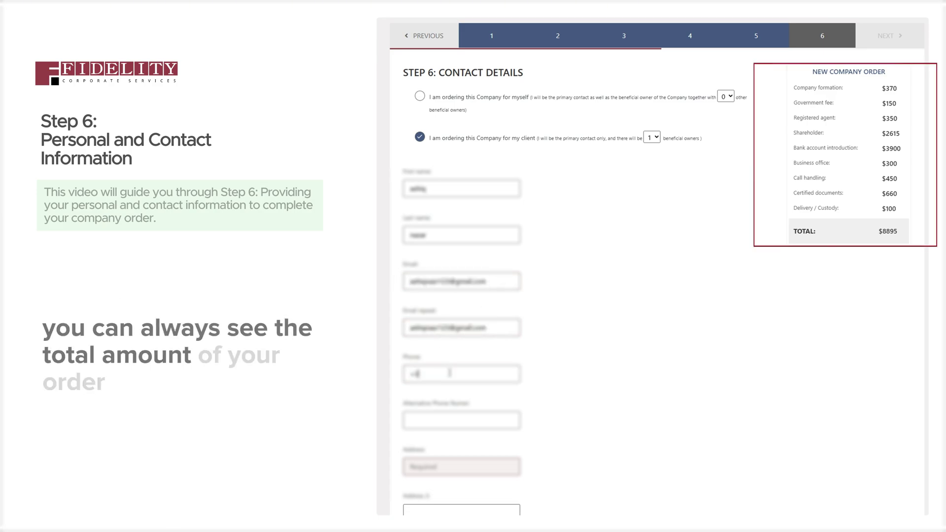
Enter the contact's phone number, street address and city
click(453, 373)
text(+3712345)
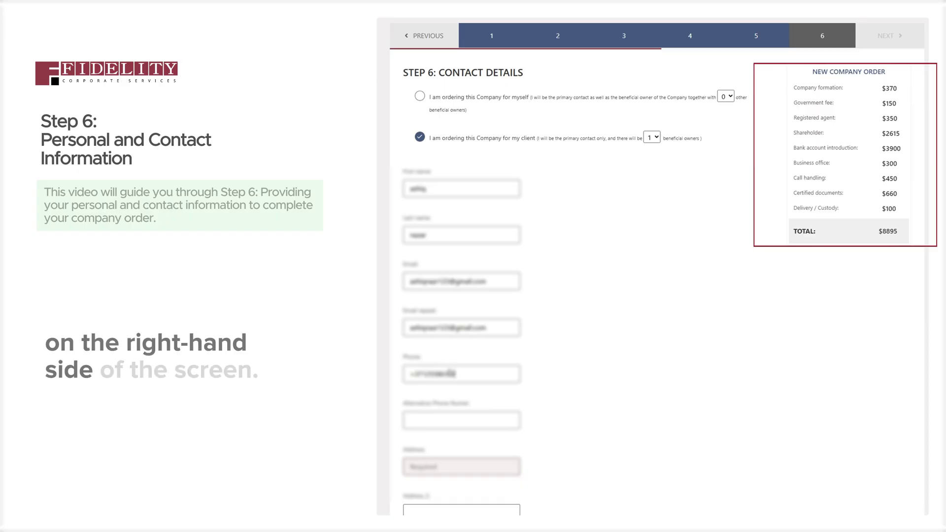
scroll(499, 422, down, 2)
click(461, 386)
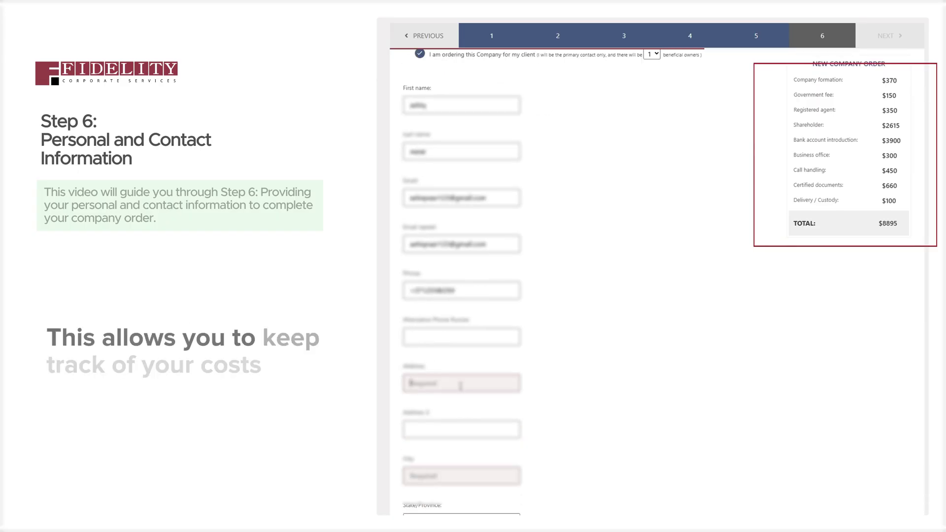
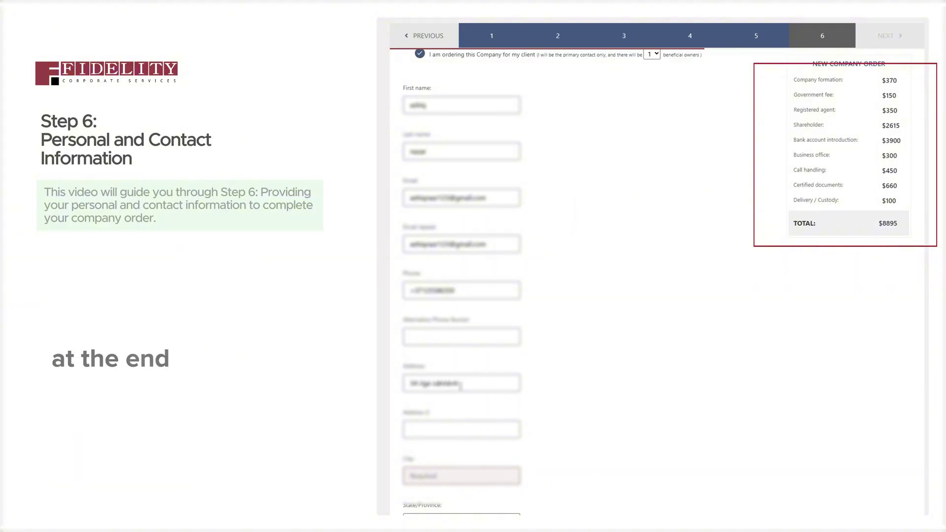
scroll(484, 340, down, 5)
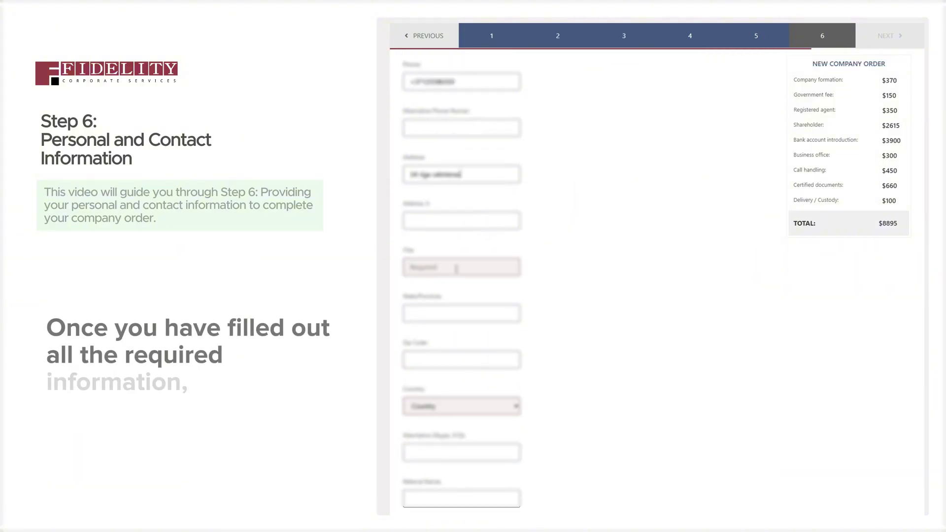
click(456, 269)
text(Riga)
Choose Latvia as the country and place the order
scroll(446, 350, down, 2)
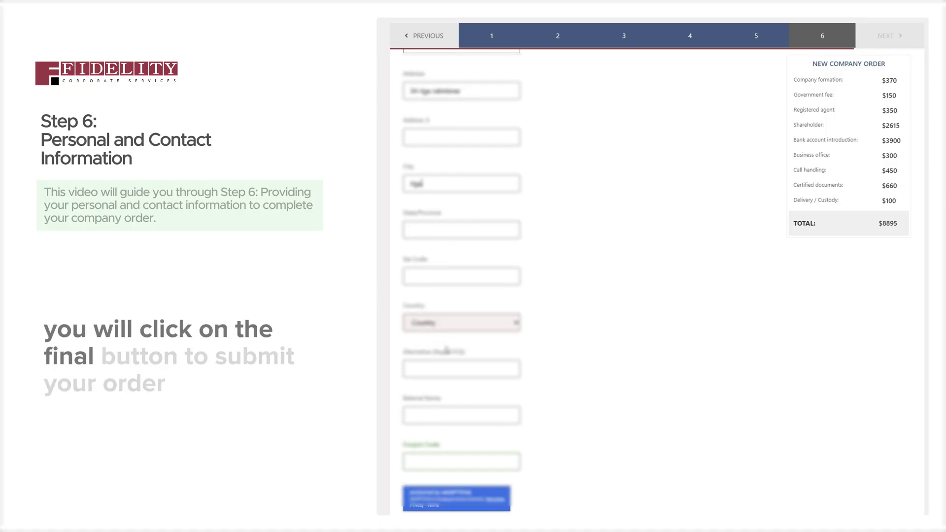
click(458, 323)
scroll(463, 236, down, 10)
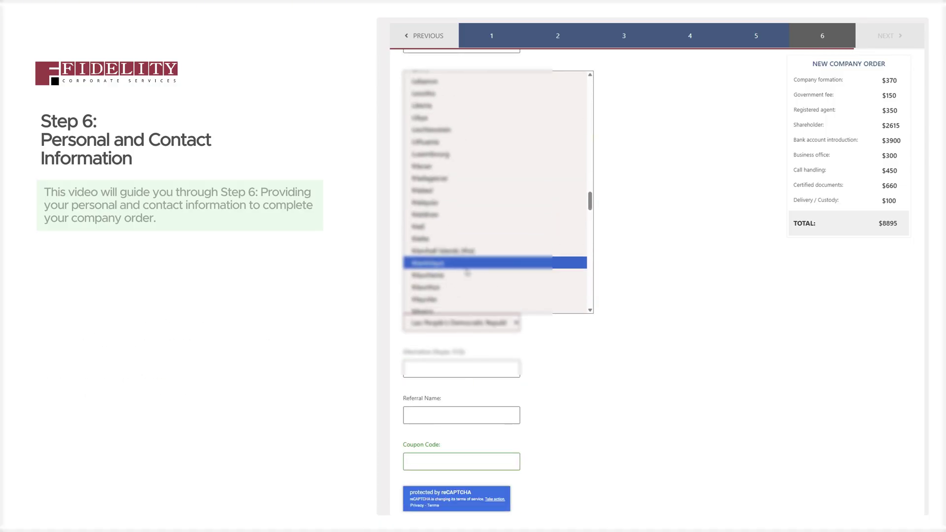
key(Down)
key(Escape)
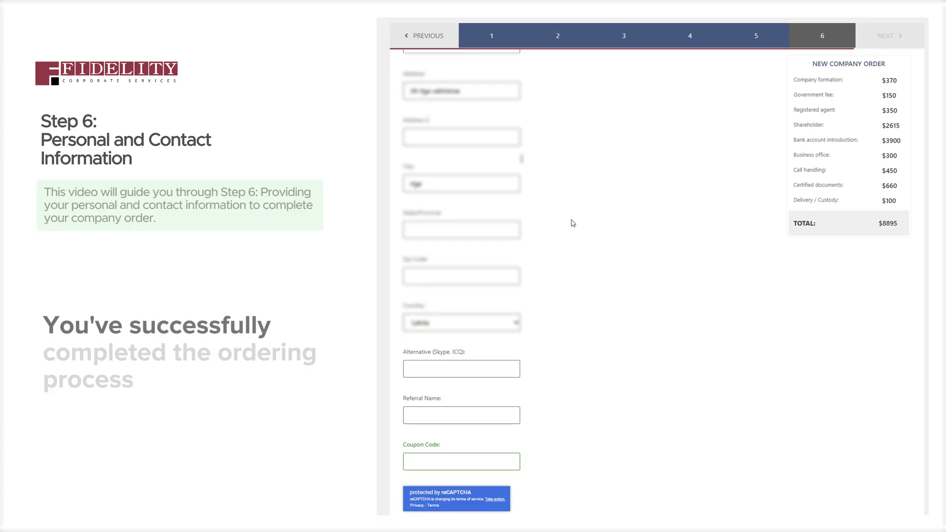
scroll(436, 411, down, 3)
click(436, 411)
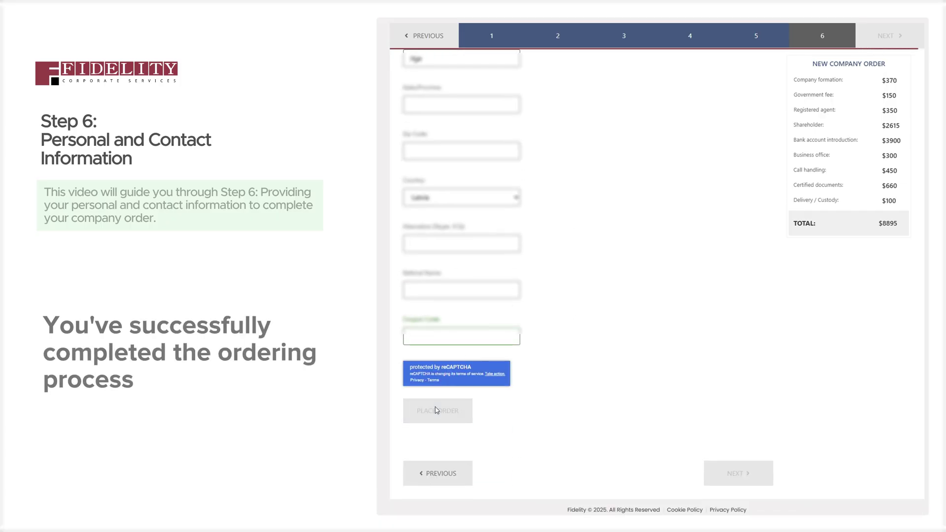